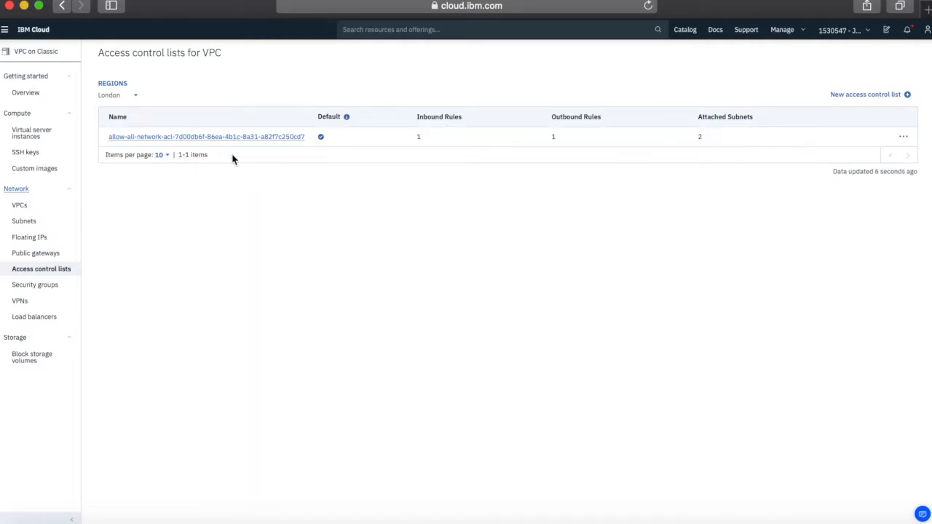
Examine the inbound and outbound rules of the default allow-all access control list, then return to the list overview
{"action": "left_click", "coordinate": [242, 137]}
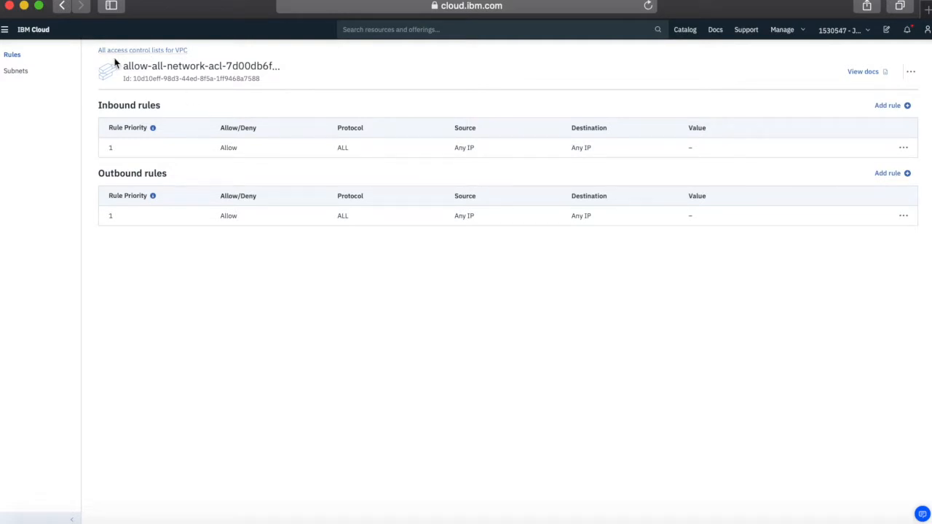
{"action": "left_click", "coordinate": [140, 52]}
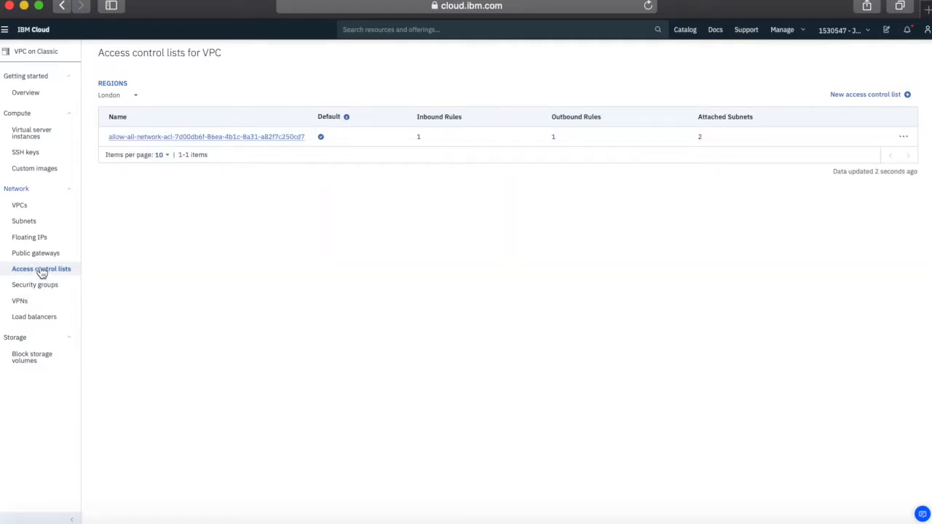
Start a new access control list named webtier-acl in the London region and remove its default inbound rule
{"action": "left_click", "coordinate": [838, 100]}
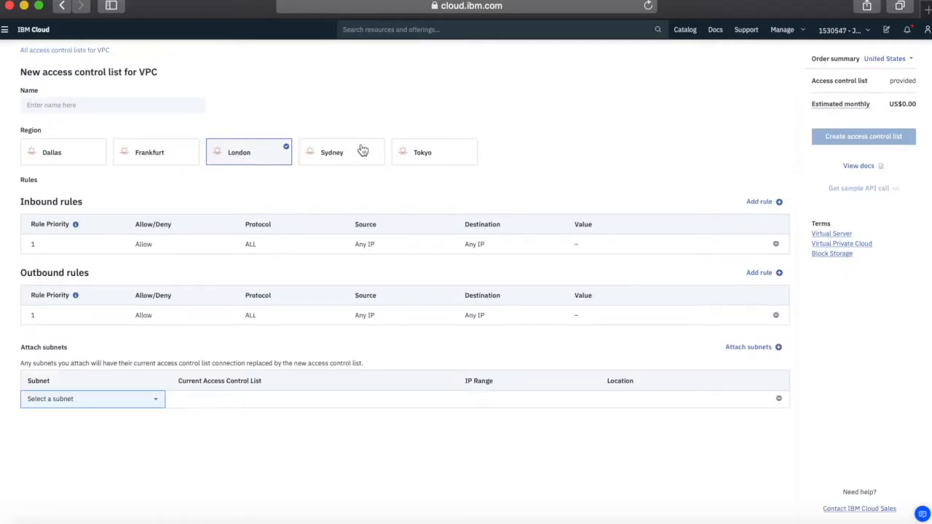
{"action": "left_click", "coordinate": [101, 108]}
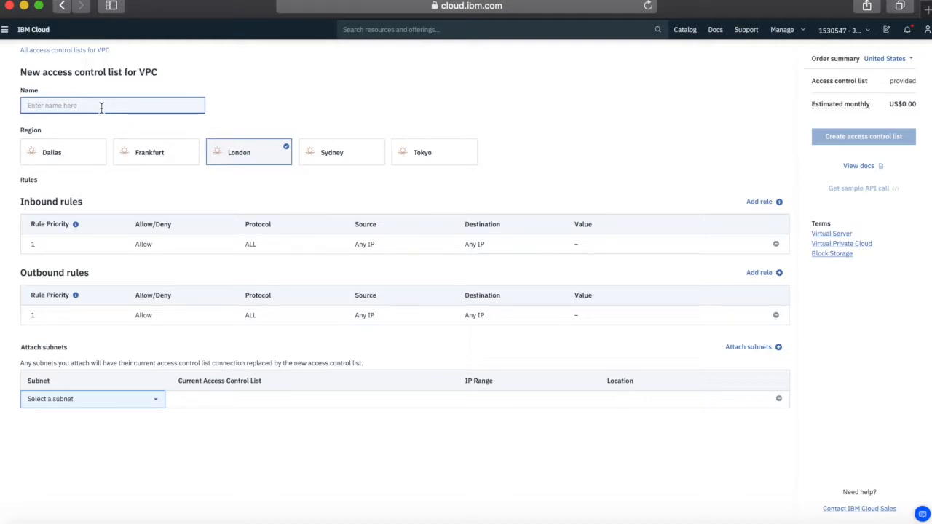
{"action": "type", "text": "we"}
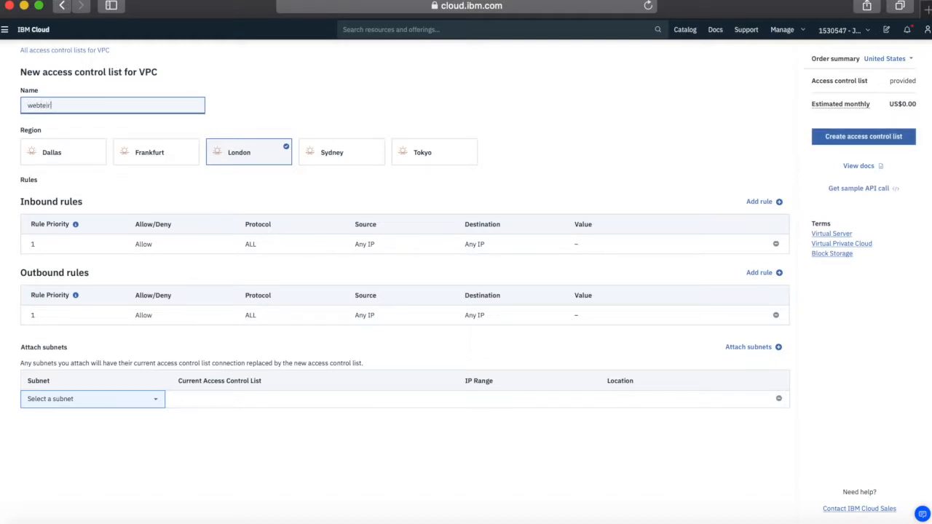
{"action": "type", "text": "btier-acl"}
{"action": "left_click", "coordinate": [230, 178]}
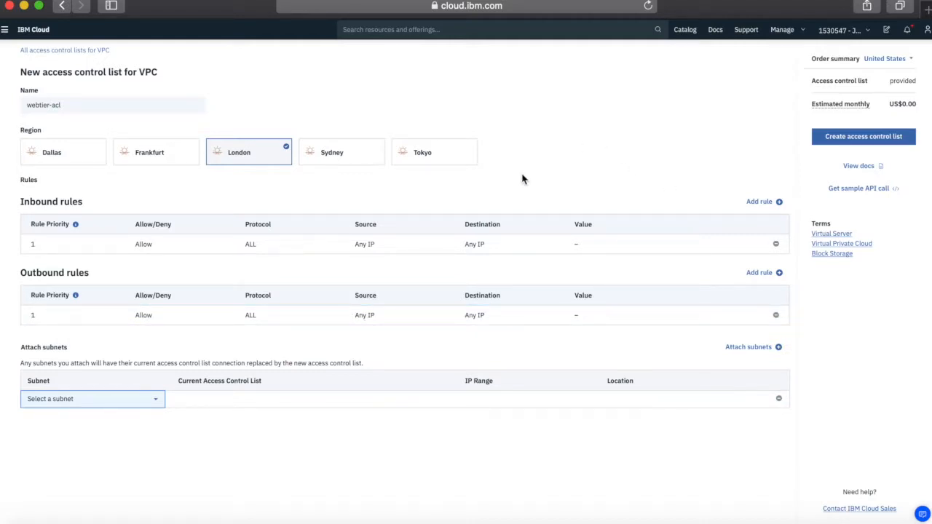
{"action": "left_click", "coordinate": [776, 246]}
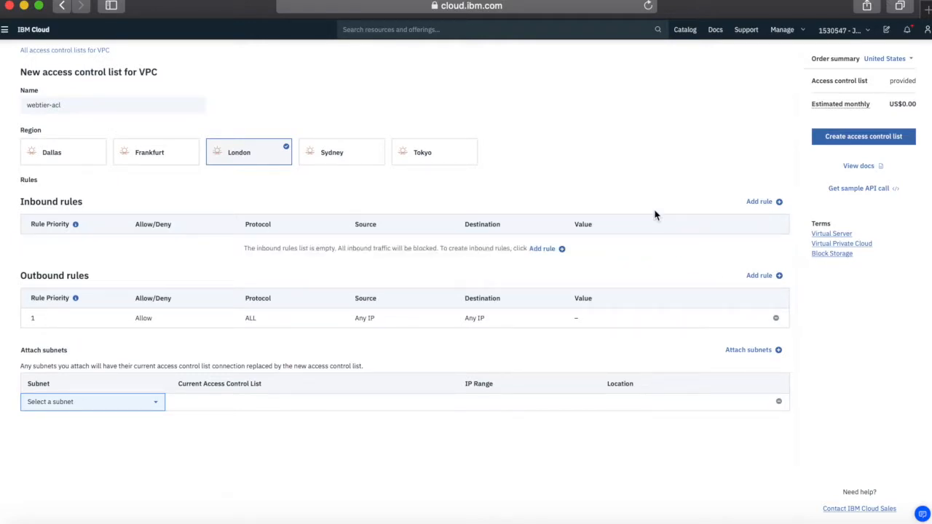
Begin an inbound allow rule for TCP with any source IP and a source port range of 80 to 80
{"action": "left_click", "coordinate": [764, 204]}
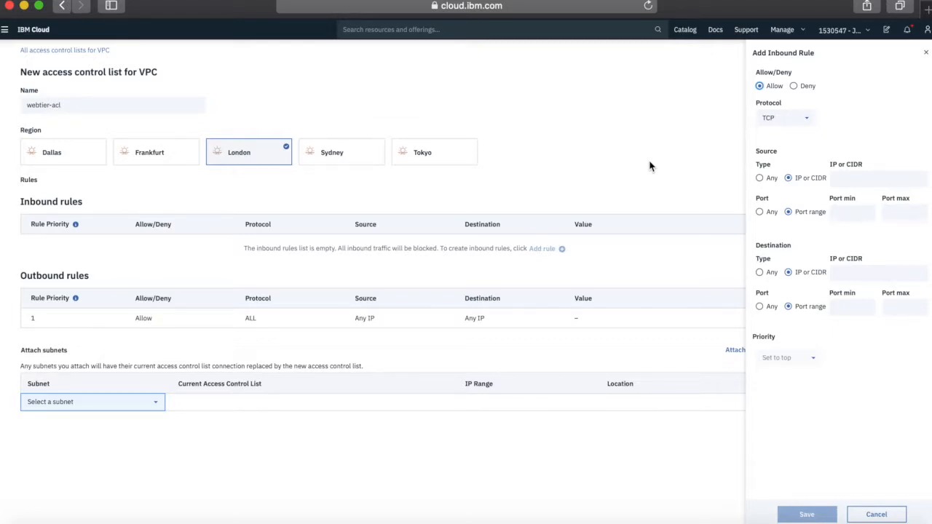
{"action": "left_click", "coordinate": [804, 121]}
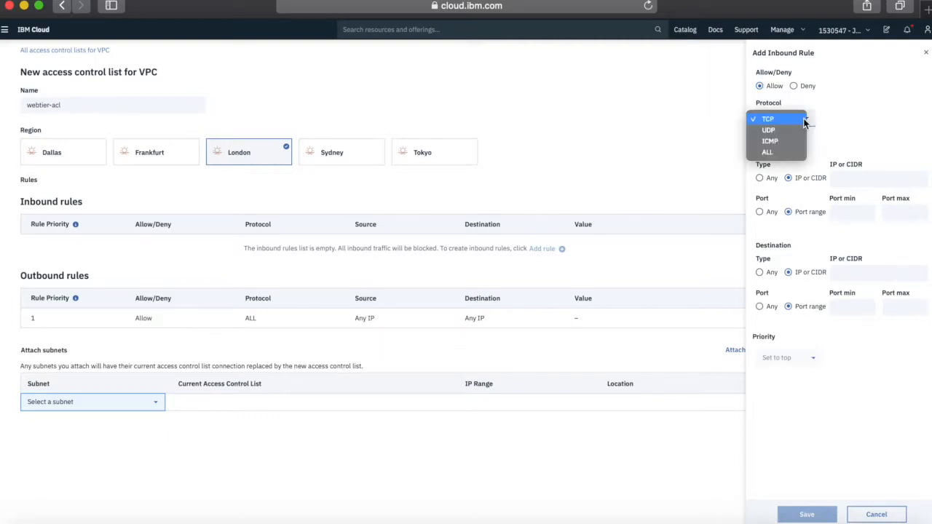
{"action": "left_click", "coordinate": [706, 122]}
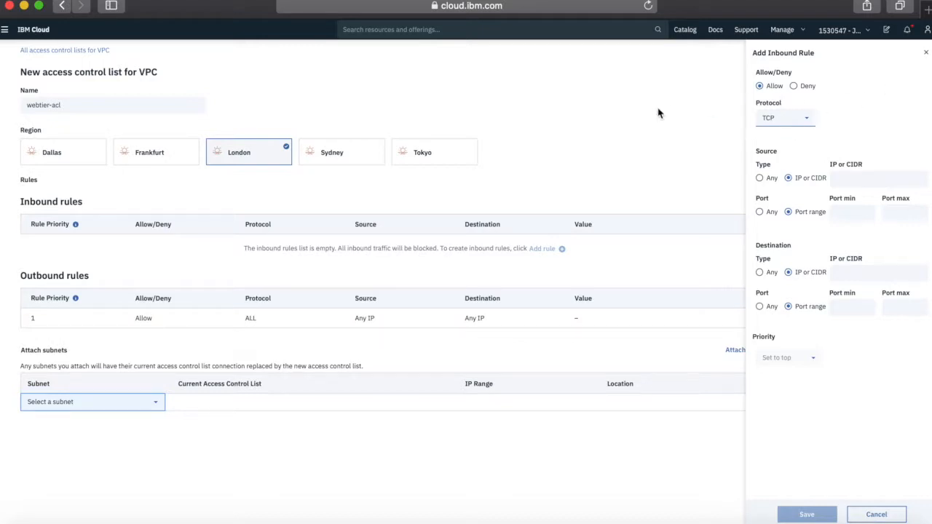
{"action": "left_click", "coordinate": [776, 121]}
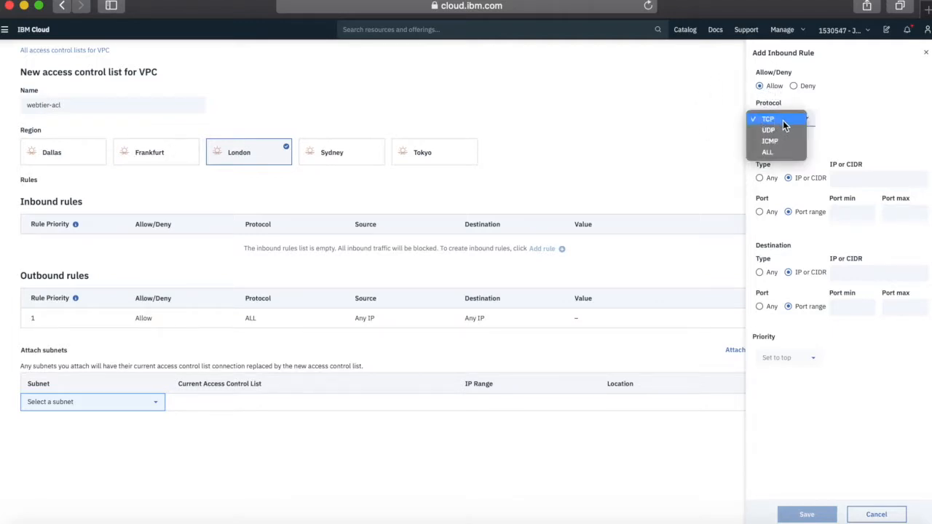
{"action": "left_click", "coordinate": [836, 124]}
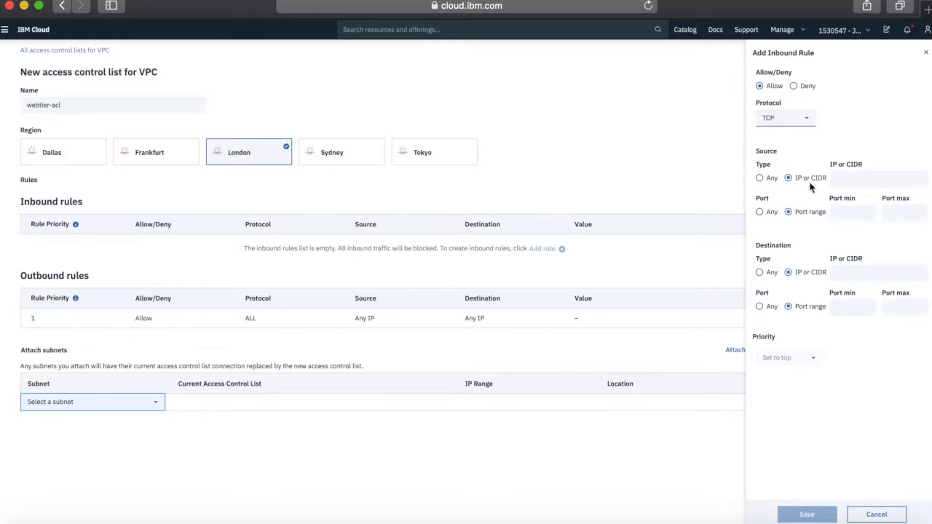
{"action": "left_click", "coordinate": [759, 178]}
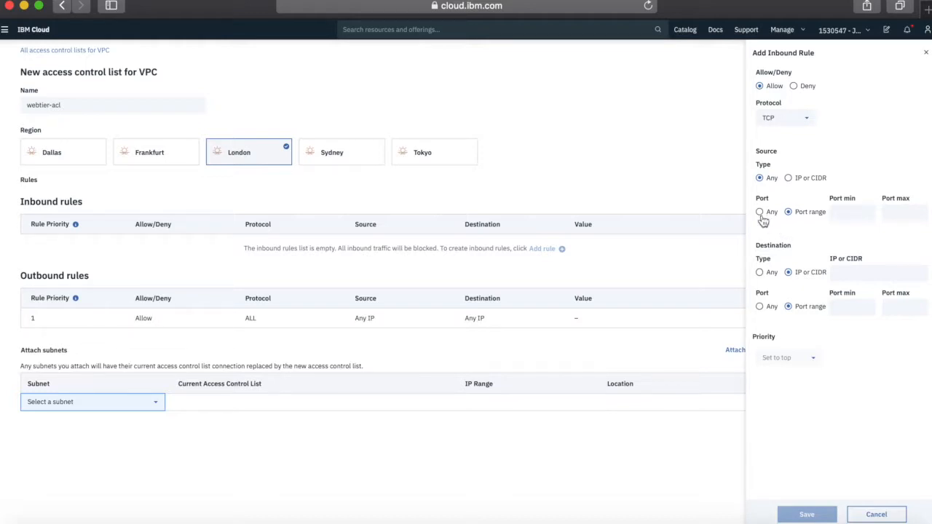
{"action": "left_click", "coordinate": [846, 214]}
{"action": "type", "text": "80"}
{"action": "key", "text": "Tab"}
{"action": "type", "text": "80"}
{"action": "left_click", "coordinate": [857, 416]}
Set the rule's destination to any IP with port range 80 to 80 and save the rule
{"action": "left_click", "coordinate": [760, 272]}
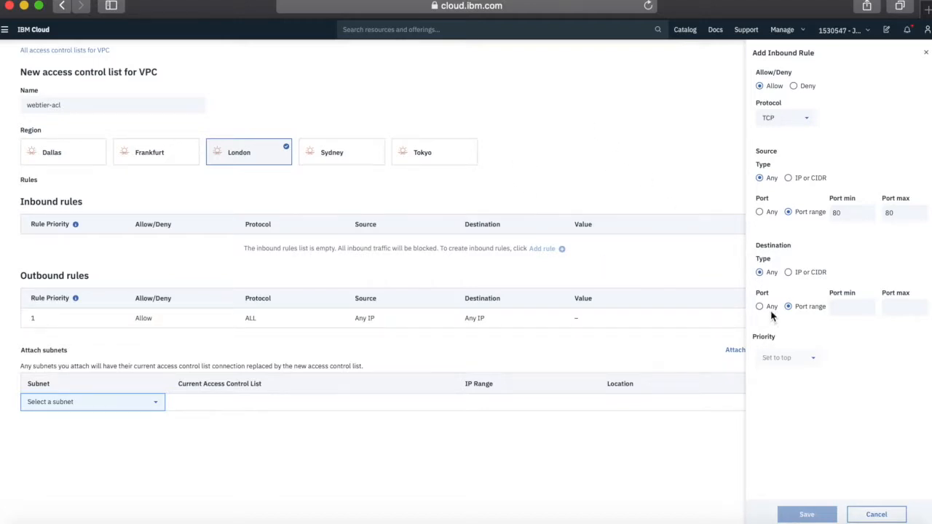
{"action": "left_click", "coordinate": [839, 307]}
{"action": "type", "text": "80"}
{"action": "left_click", "coordinate": [904, 306]}
{"action": "type", "text": "80"}
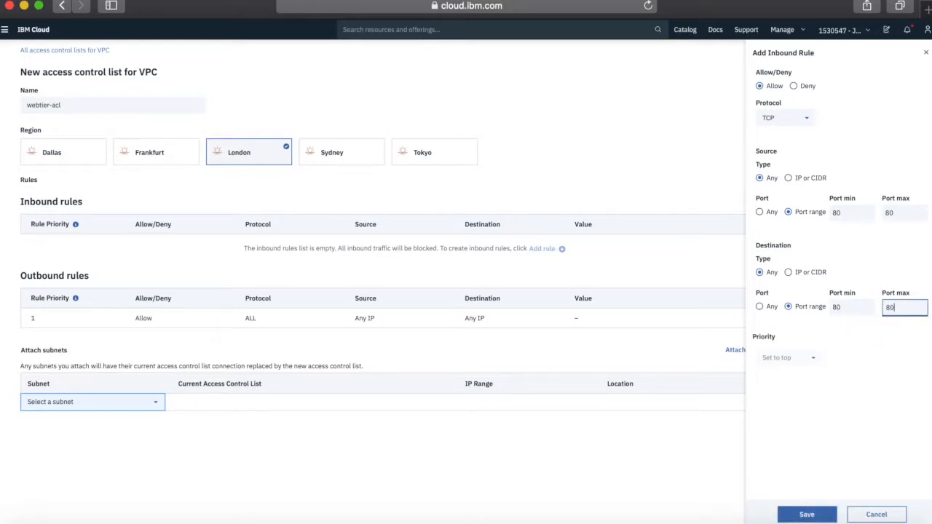
{"action": "left_click", "coordinate": [838, 453]}
{"action": "left_click", "coordinate": [807, 515]}
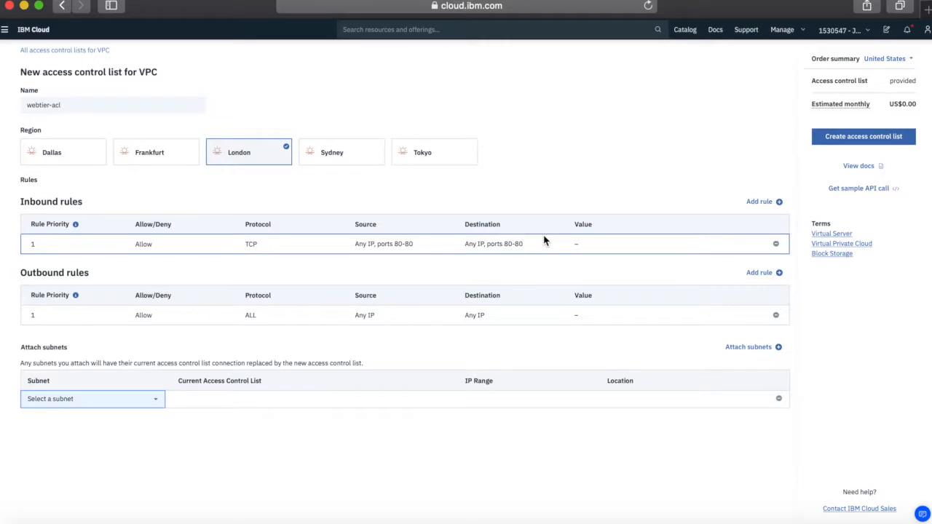
Begin a second inbound TCP allow rule with any source IP and a source port range of 443 to 443
{"action": "left_click", "coordinate": [760, 201]}
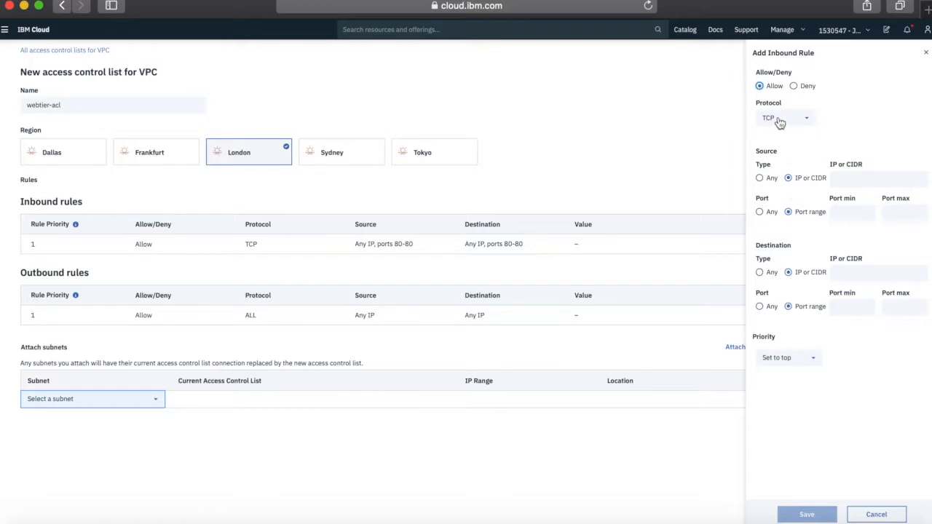
{"action": "left_click", "coordinate": [761, 179]}
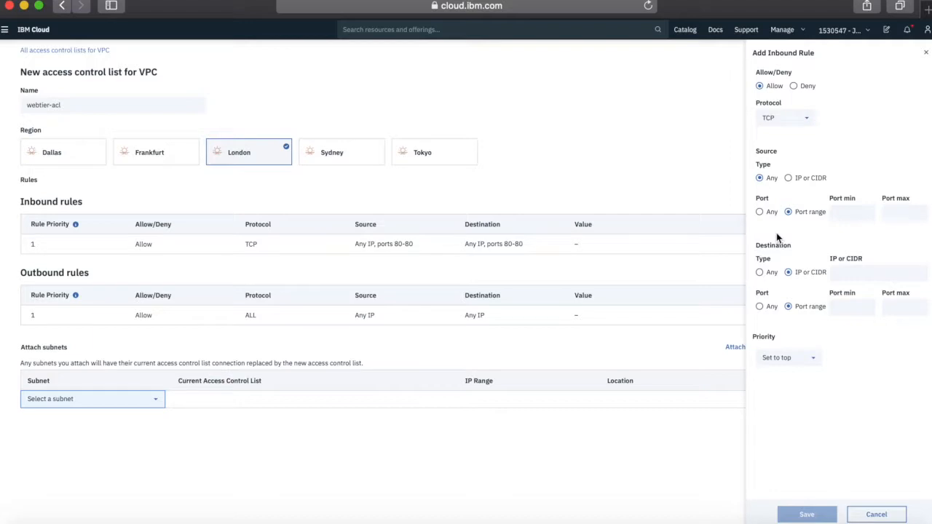
{"action": "left_click", "coordinate": [846, 212]}
{"action": "type", "text": "443"}
{"action": "key", "text": "Tab"}
{"action": "type", "text": "443"}
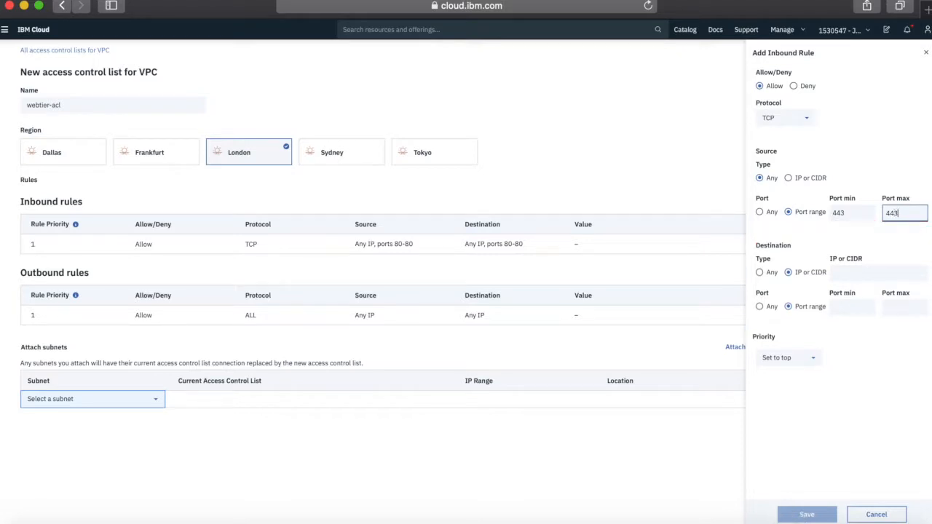
Set the second rule's destination to any IP with port range 443 to 443 and save it at top priority
{"action": "left_click", "coordinate": [761, 274]}
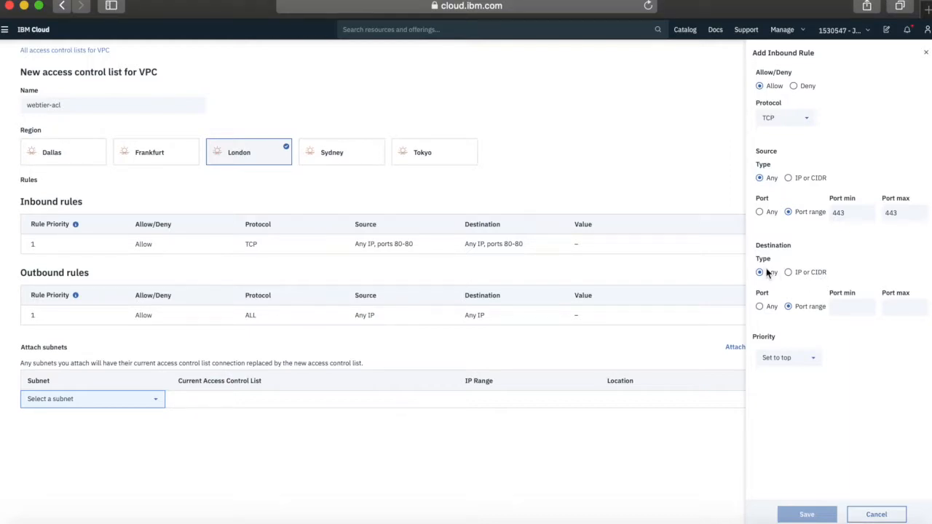
{"action": "left_click", "coordinate": [767, 310]}
{"action": "left_click", "coordinate": [810, 310]}
{"action": "left_click", "coordinate": [845, 309]}
{"action": "type", "text": "443"}
{"action": "key", "text": "Tab"}
{"action": "type", "text": "443"}
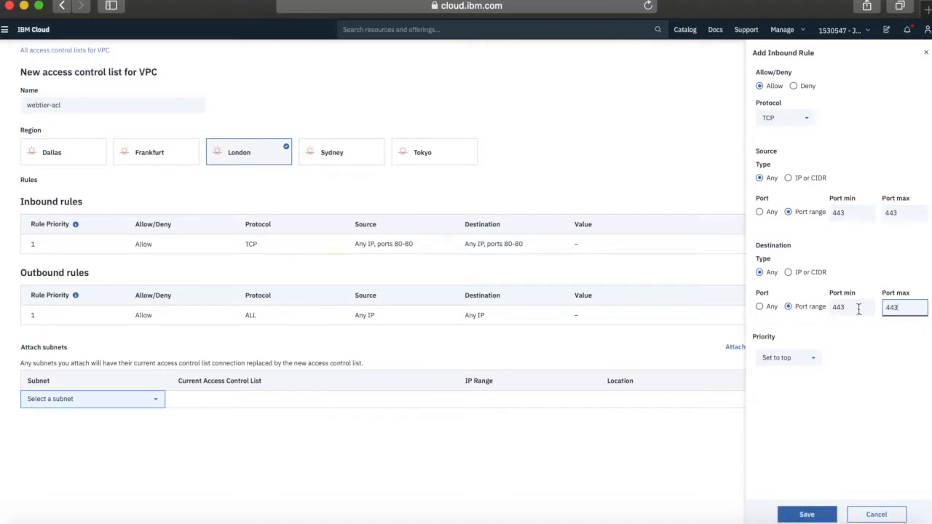
{"action": "left_click", "coordinate": [907, 377]}
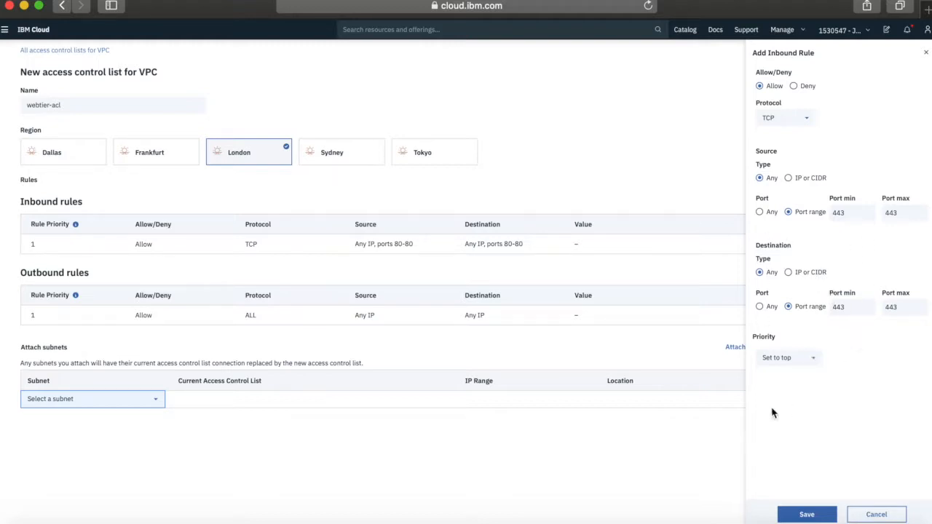
{"action": "left_click", "coordinate": [807, 515]}
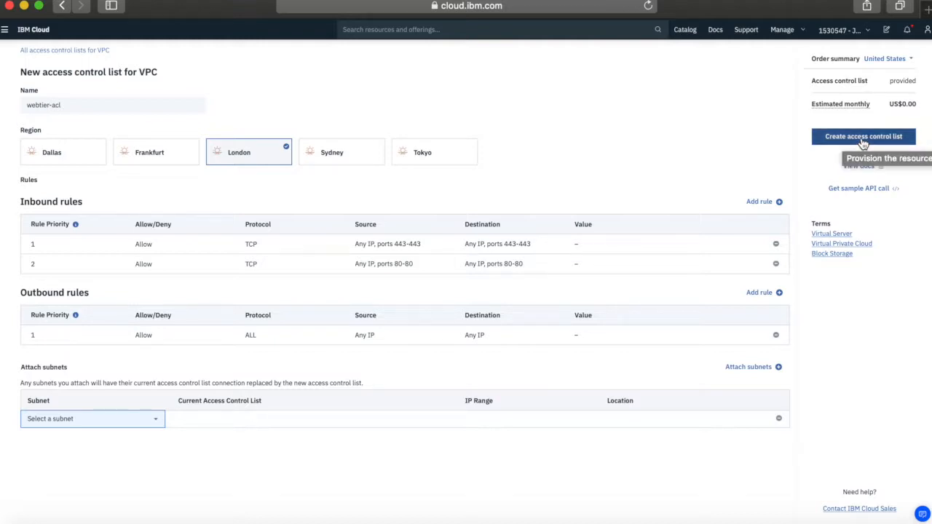
Add an inbound rule allowing ICMP from any source to any destination, and create the access control list
{"action": "left_click", "coordinate": [758, 203]}
{"action": "left_click", "coordinate": [799, 126]}
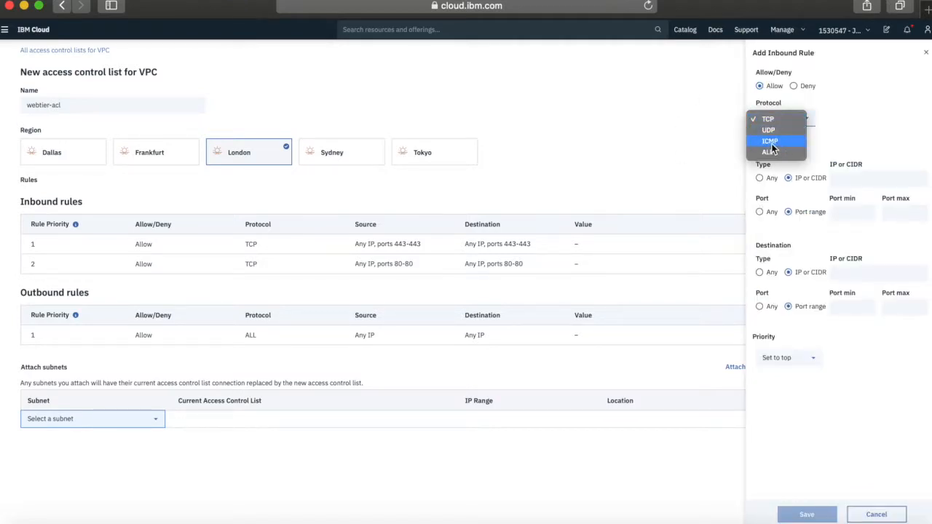
{"action": "left_click", "coordinate": [771, 142]}
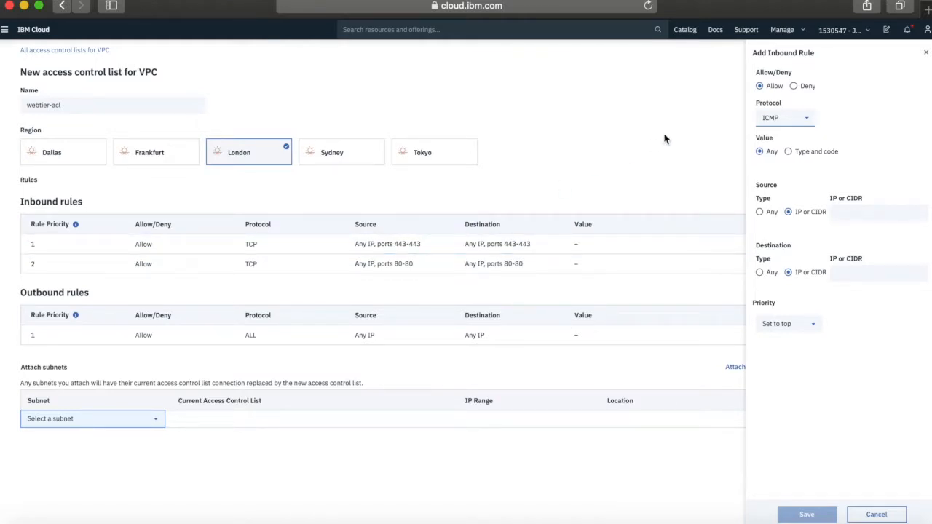
{"action": "left_click", "coordinate": [760, 212]}
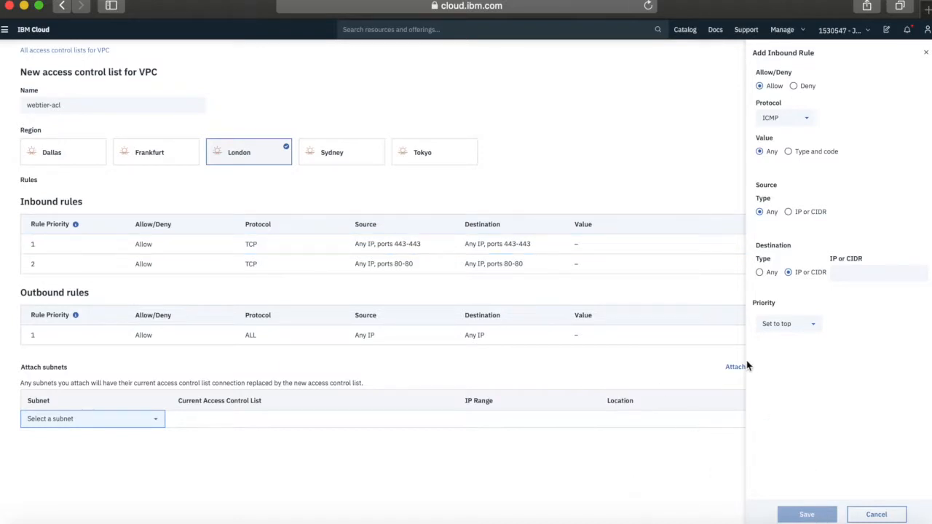
{"action": "left_click", "coordinate": [774, 273]}
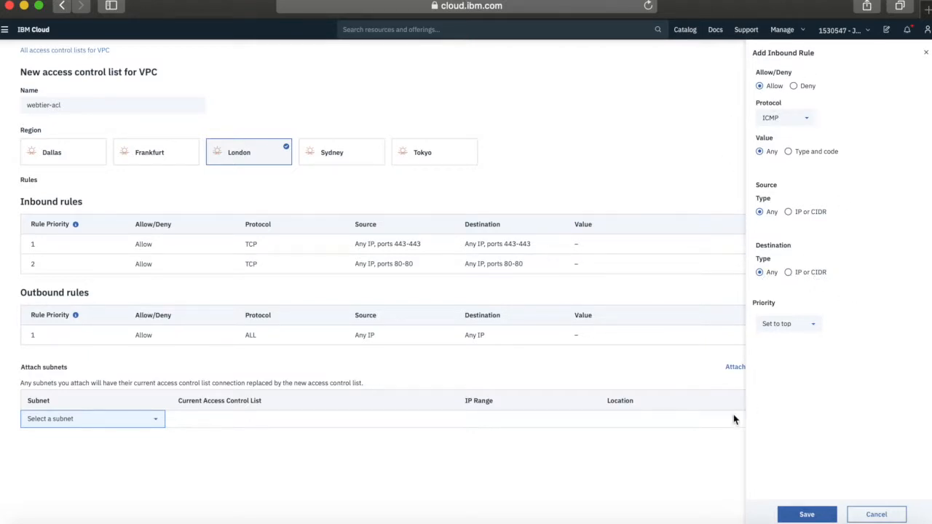
{"action": "left_click", "coordinate": [801, 514]}
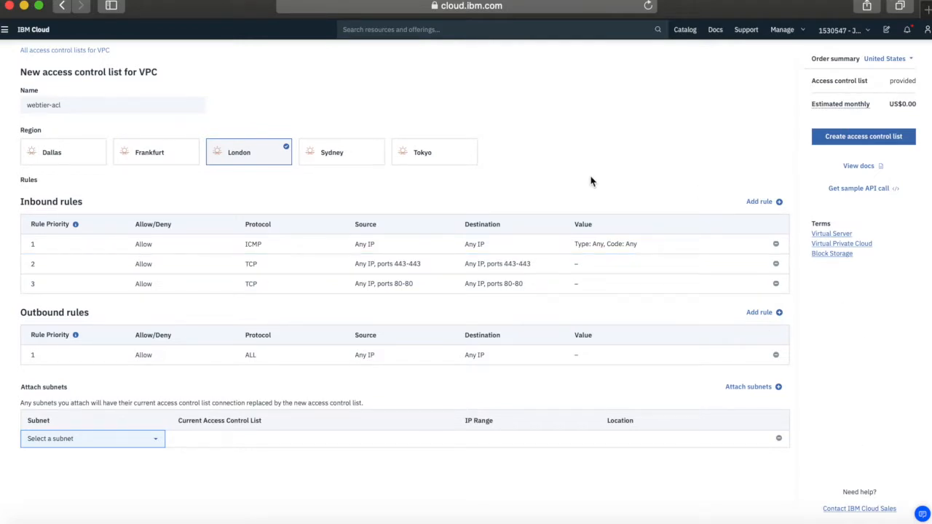
{"action": "scroll", "coordinate": [659, 460], "scroll_direction": "down", "scroll_amount": 1}
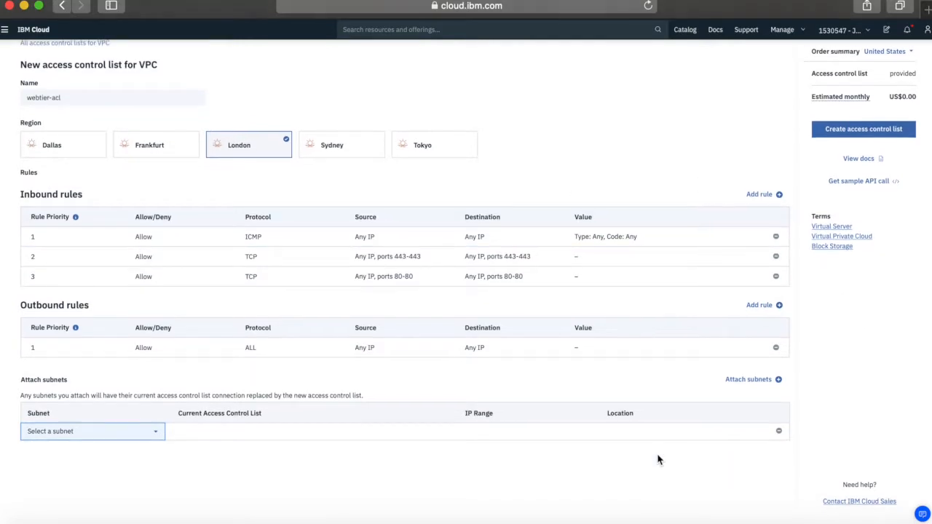
{"action": "left_click", "coordinate": [865, 142]}
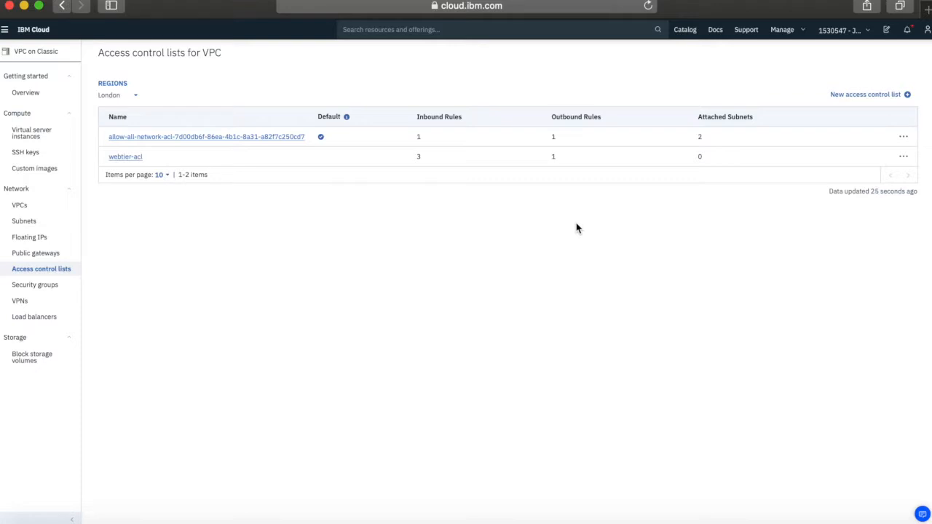
Attach the London 1 and London 2 web tier subnets to the webtier-acl access control list
{"action": "left_click", "coordinate": [904, 157]}
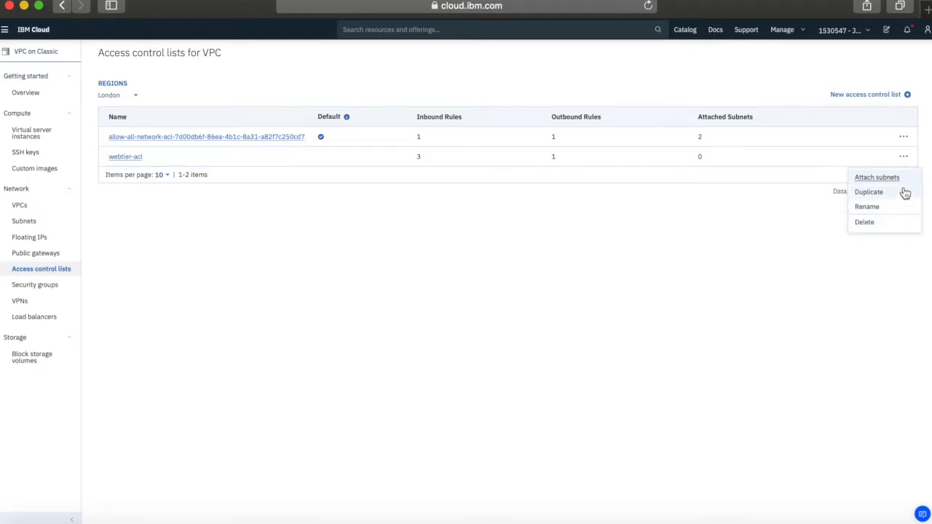
{"action": "left_click", "coordinate": [905, 159]}
{"action": "left_click", "coordinate": [903, 159]}
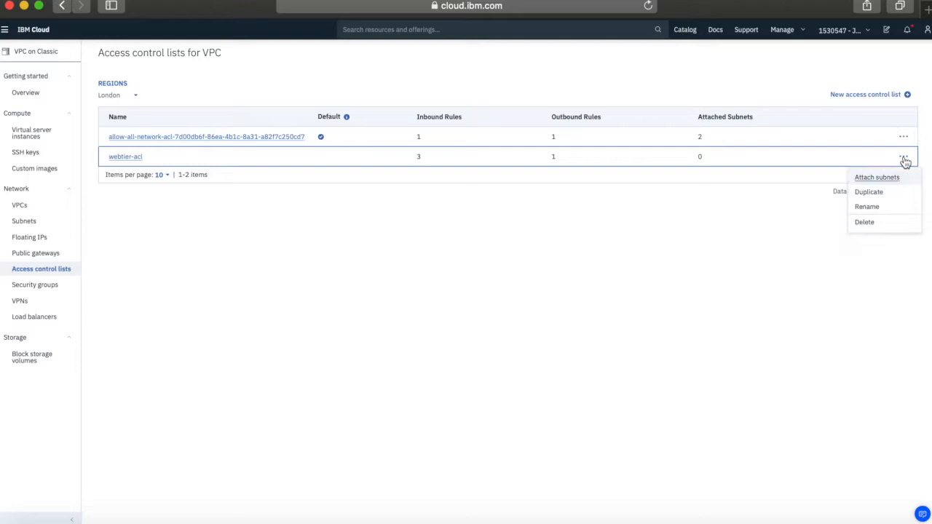
{"action": "left_click", "coordinate": [881, 181]}
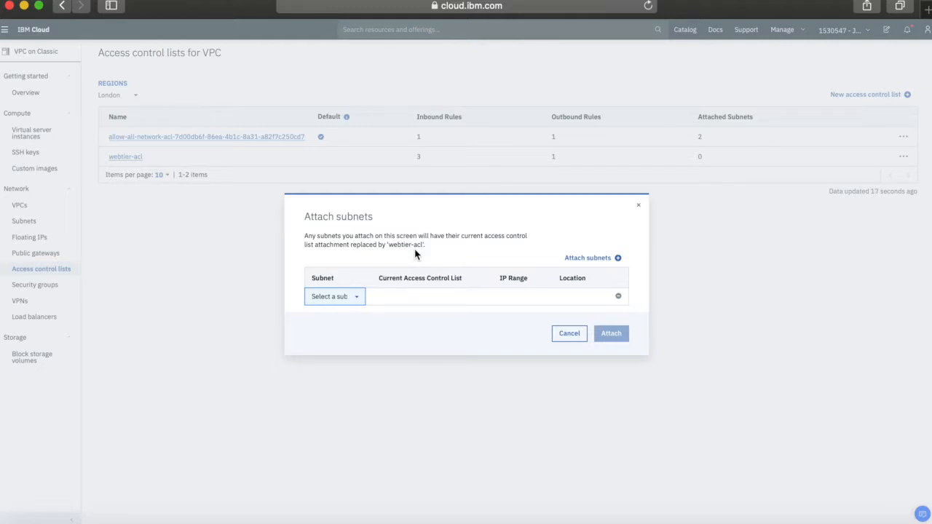
{"action": "left_click", "coordinate": [357, 300]}
{"action": "left_click", "coordinate": [351, 311]}
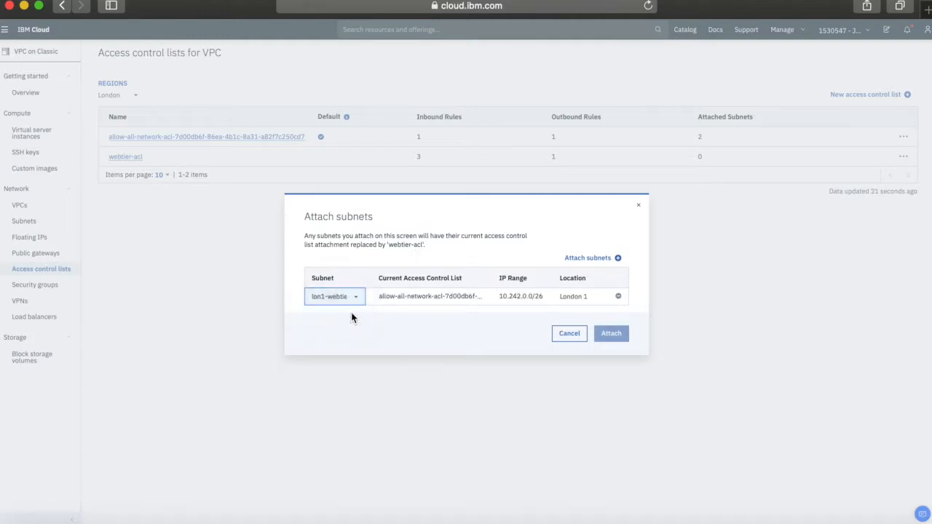
{"action": "left_click", "coordinate": [563, 260]}
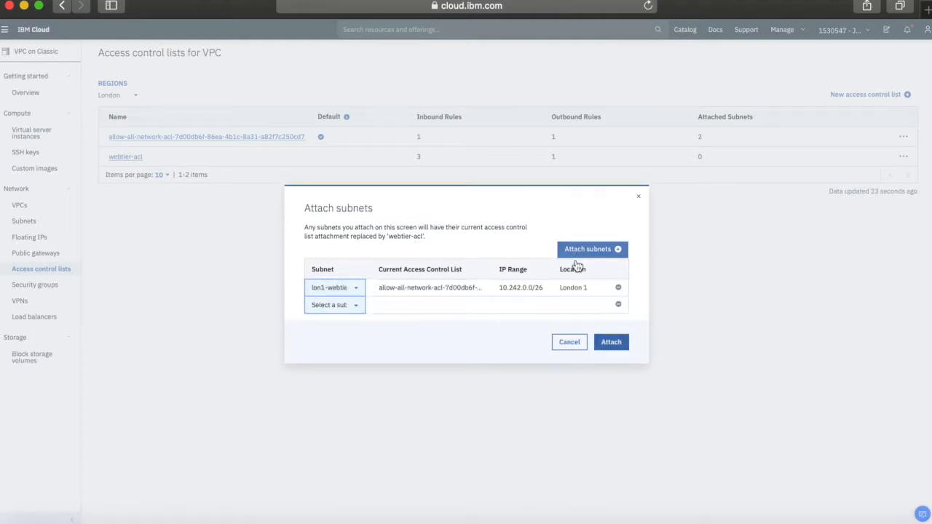
{"action": "left_click", "coordinate": [356, 305]}
{"action": "left_click", "coordinate": [359, 322]}
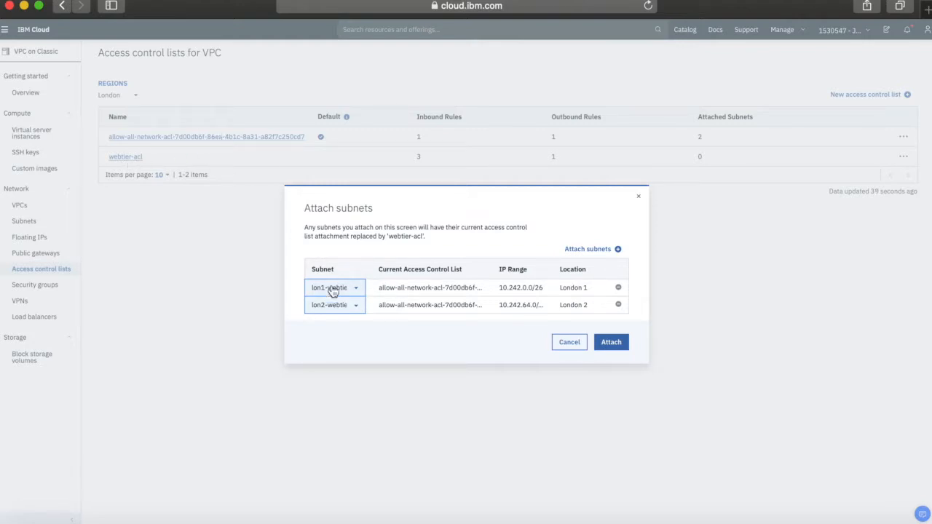
{"action": "left_click", "coordinate": [612, 344]}
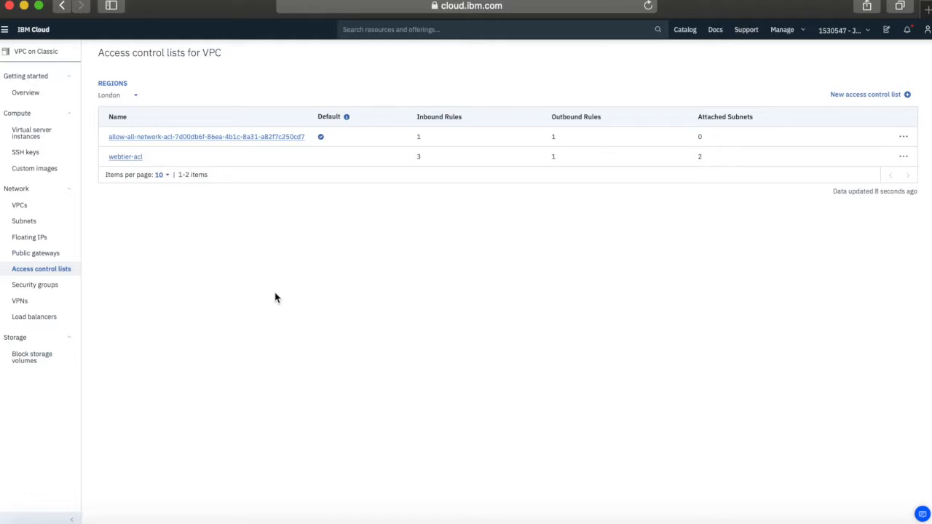
Review the inbound and outbound rules of the default security group, and return to the security groups list
{"action": "left_click", "coordinate": [40, 287]}
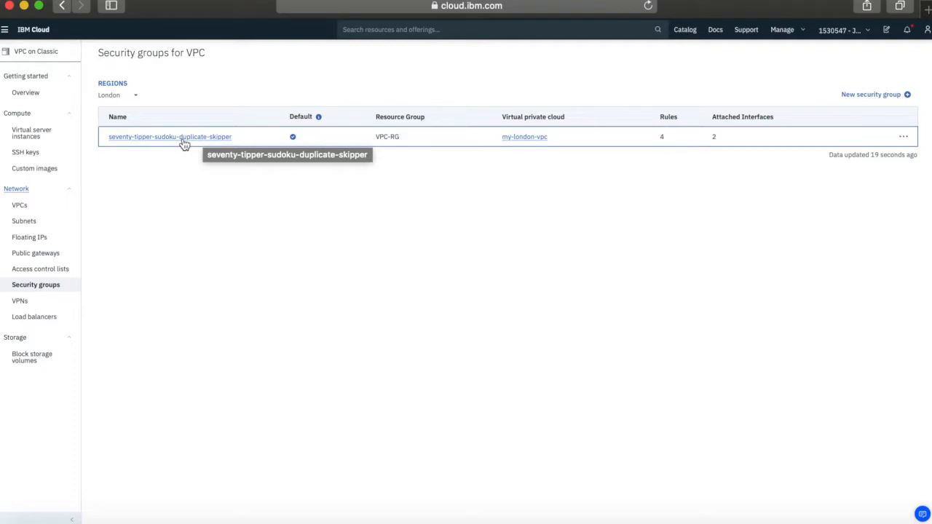
{"action": "left_click", "coordinate": [145, 140]}
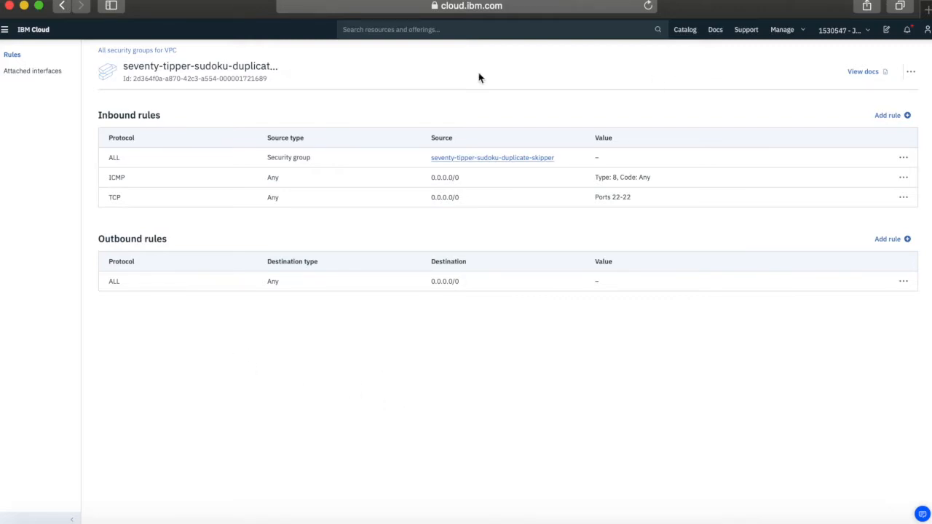
{"action": "left_click", "coordinate": [147, 51]}
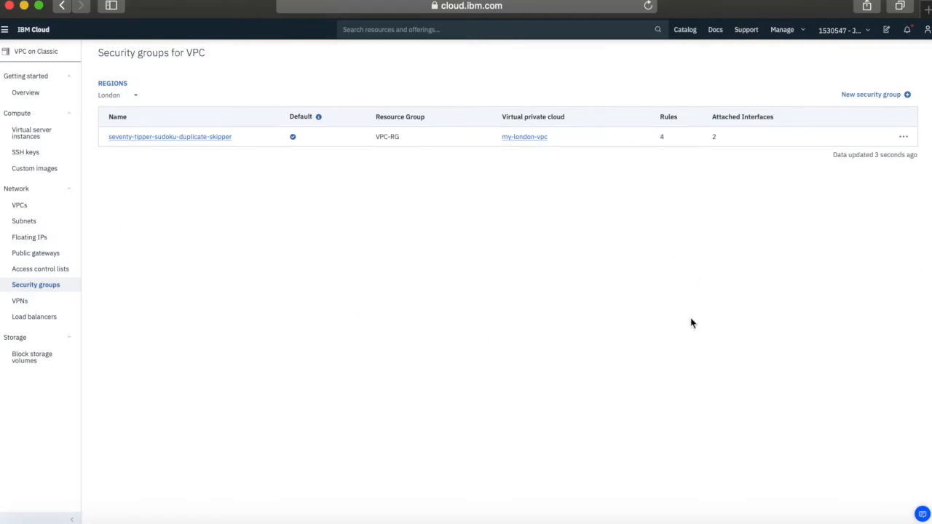
Start a new security group named webtier-sg for my-london-vpc and assign it to the VPC-RG resource group
{"action": "left_click", "coordinate": [882, 97]}
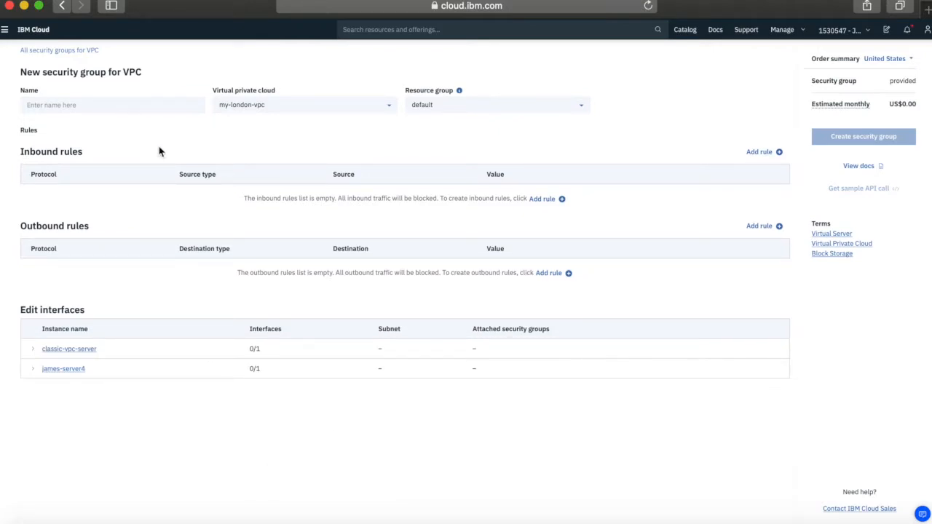
{"action": "left_click", "coordinate": [87, 106]}
{"action": "type", "text": "w"}
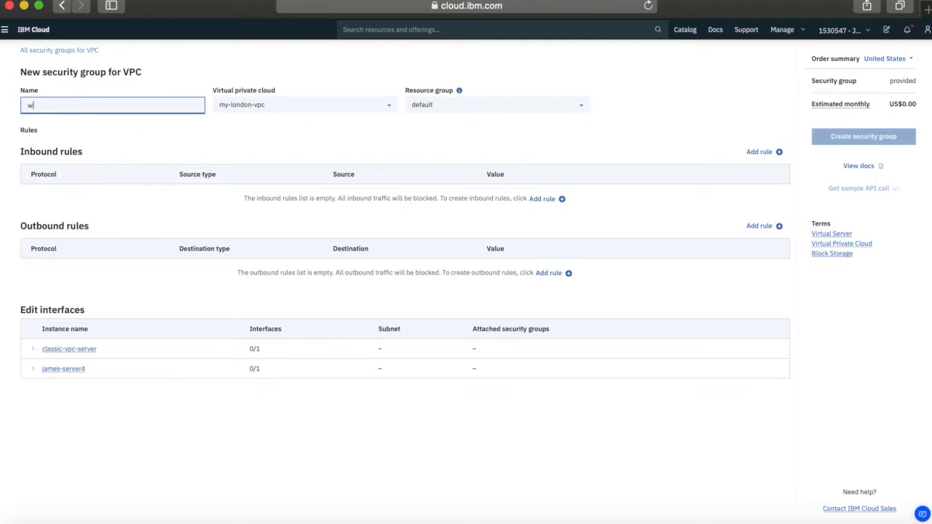
{"action": "type", "text": "ebtier-"}
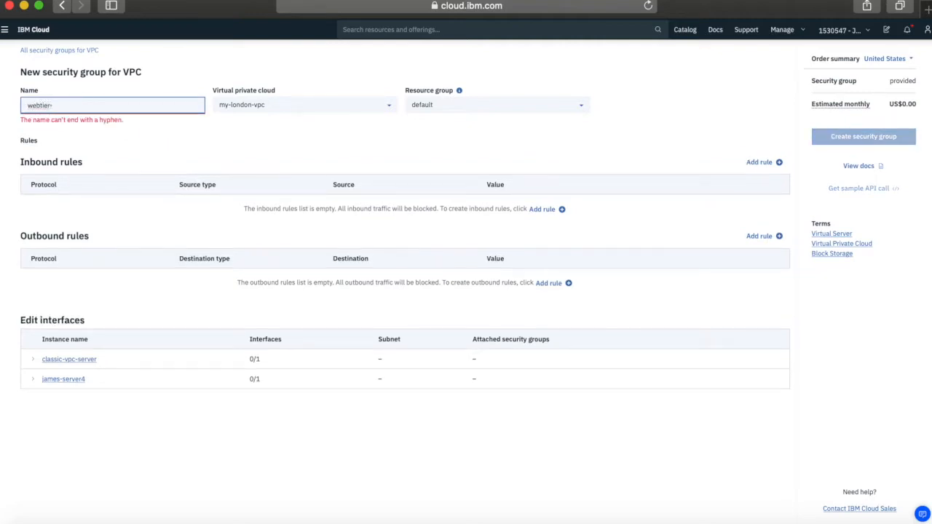
{"action": "type", "text": "sg"}
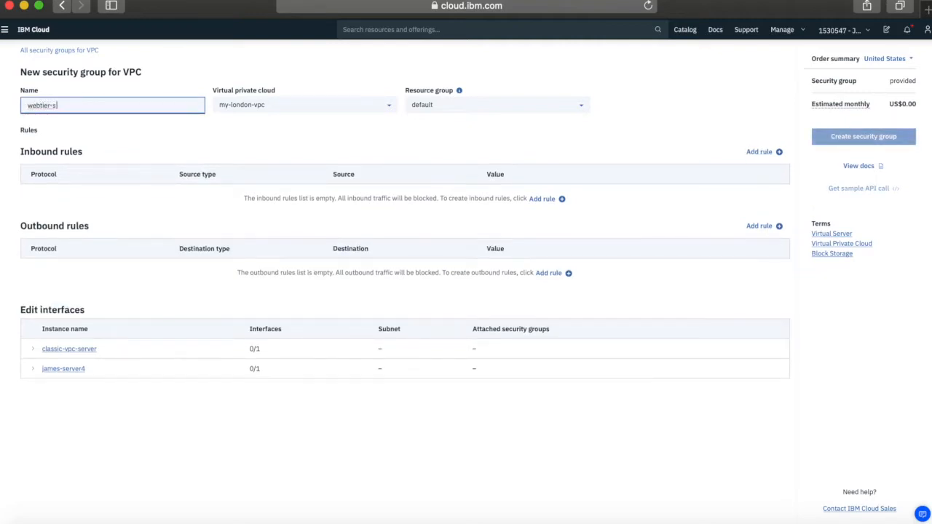
{"action": "left_click", "coordinate": [382, 153]}
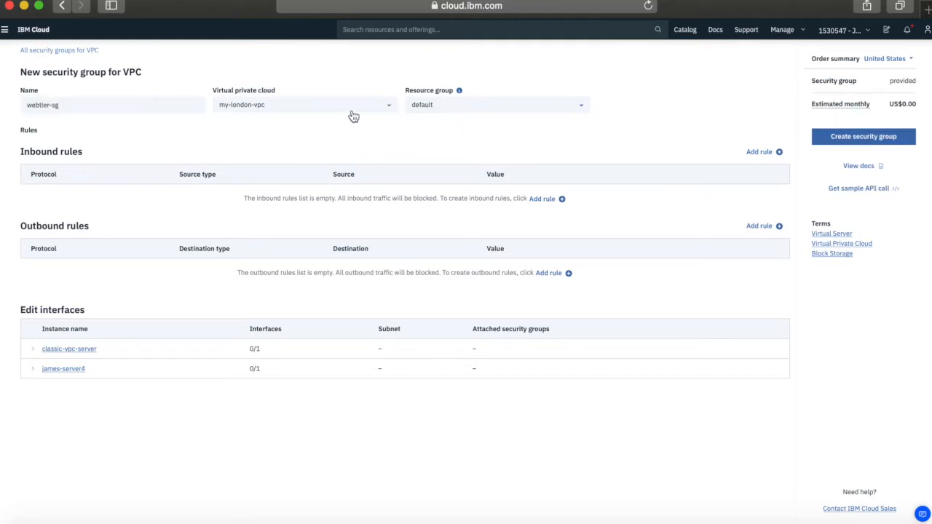
{"action": "left_click", "coordinate": [473, 109]}
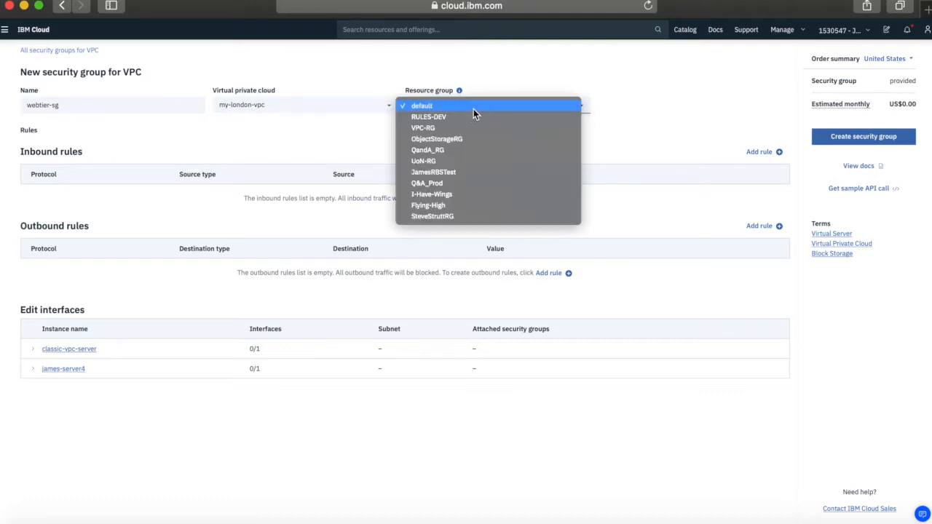
{"action": "left_click", "coordinate": [430, 129]}
{"action": "left_click", "coordinate": [405, 138]}
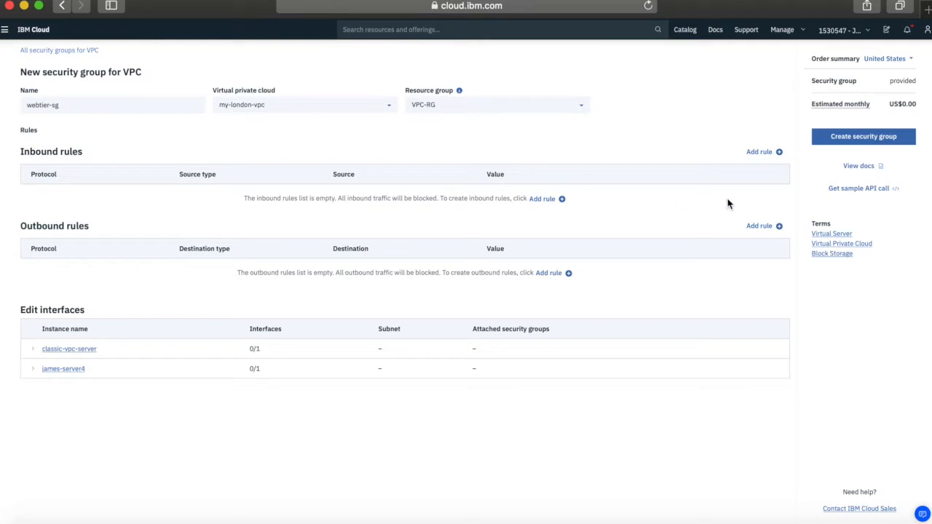
Add an inbound TCP rule to the security group with port range 80 to 80 and any source
{"action": "left_click", "coordinate": [761, 154]}
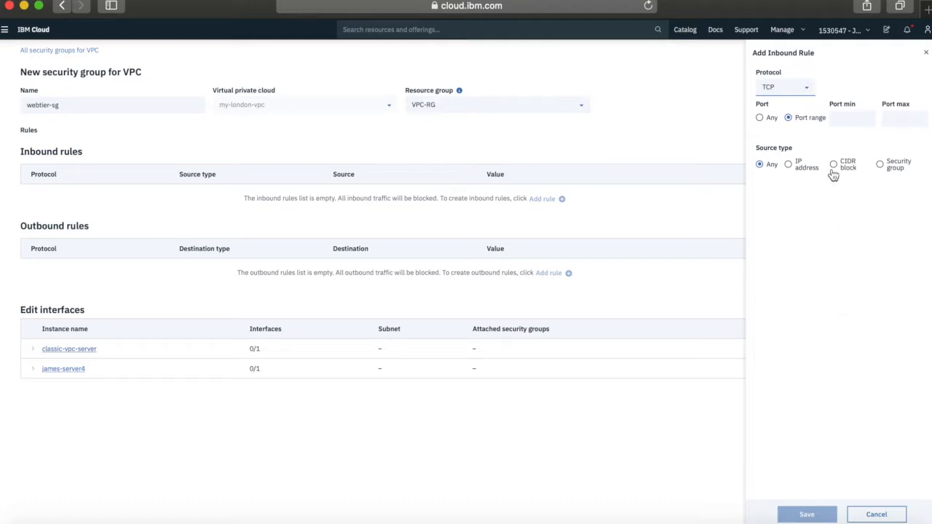
{"action": "left_click", "coordinate": [807, 88]}
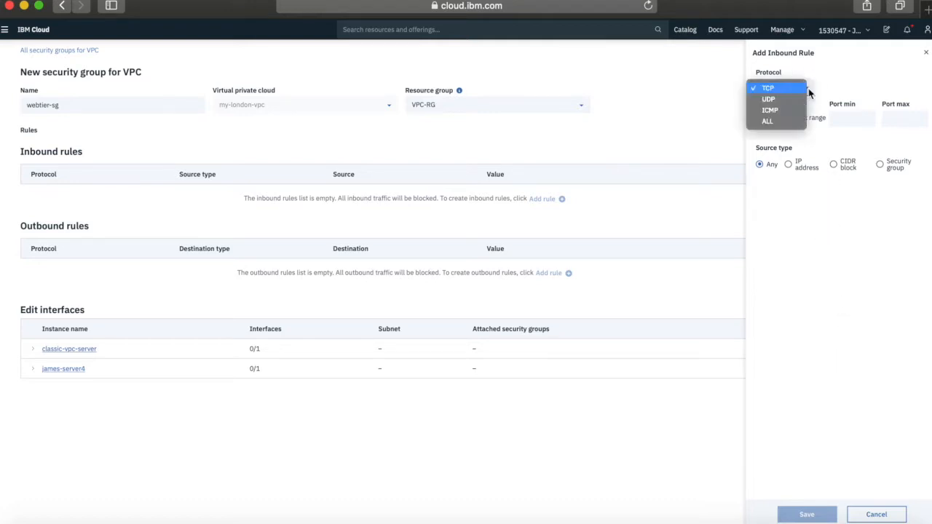
{"action": "left_click", "coordinate": [804, 86]}
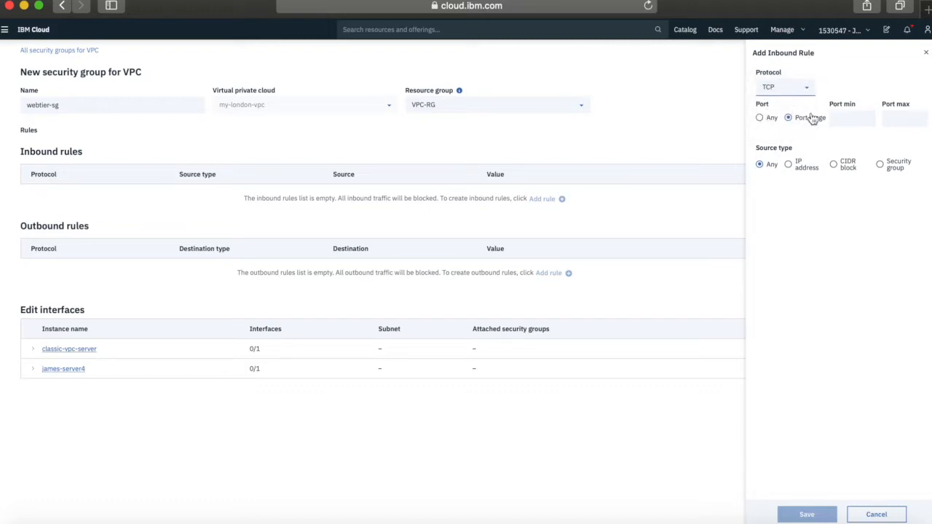
{"action": "left_click", "coordinate": [839, 116]}
{"action": "type", "text": "80"}
{"action": "key", "text": "Tab"}
{"action": "type", "text": "80"}
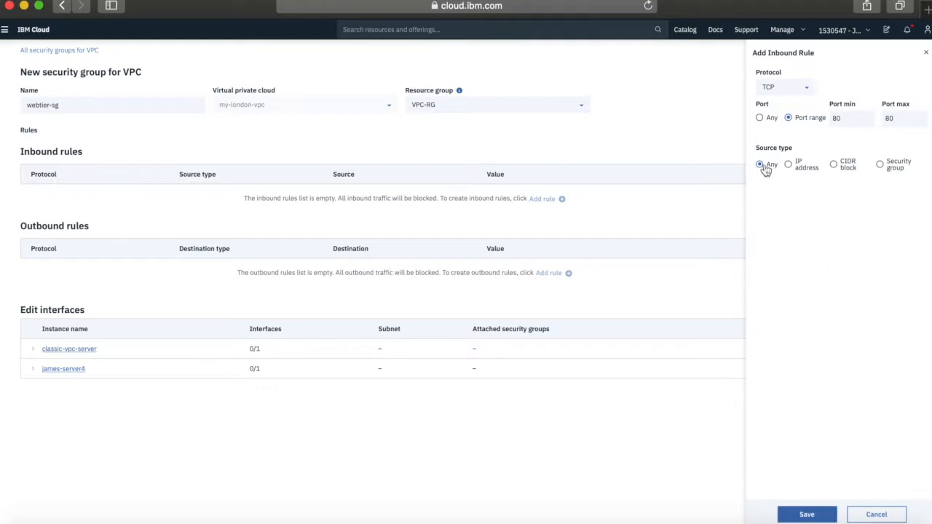
{"action": "left_click", "coordinate": [808, 515]}
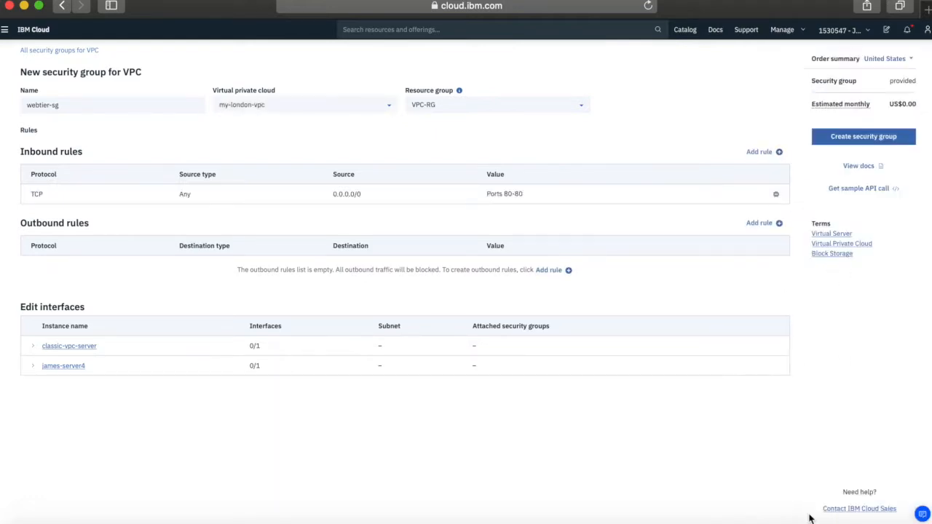
Add an inbound TCP rule with port range 443 to 443 and any source
{"action": "left_click", "coordinate": [763, 154]}
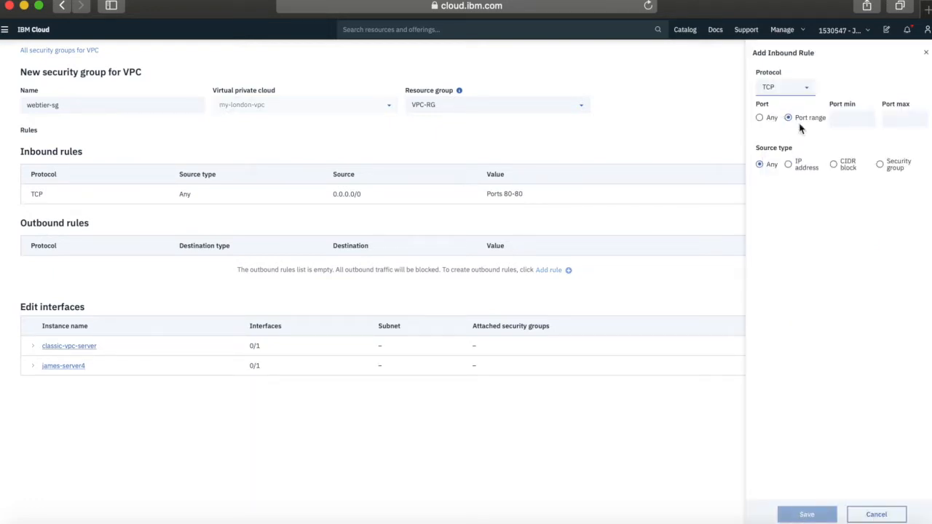
{"action": "left_click", "coordinate": [838, 117]}
{"action": "type", "text": "443"}
{"action": "key", "text": "Tab"}
{"action": "type", "text": "443"}
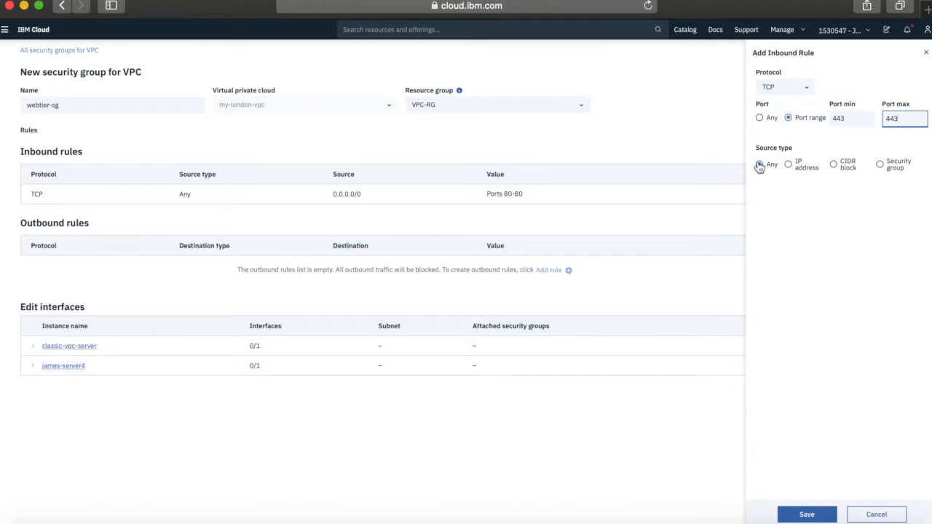
{"action": "left_click", "coordinate": [807, 515]}
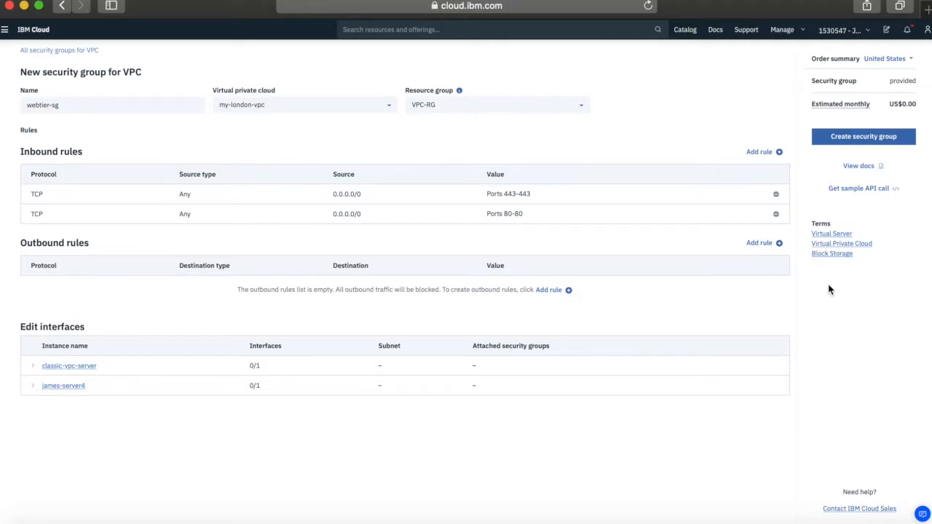
Add an inbound ICMP rule to the security group with any type and code and any source
{"action": "left_click", "coordinate": [764, 151]}
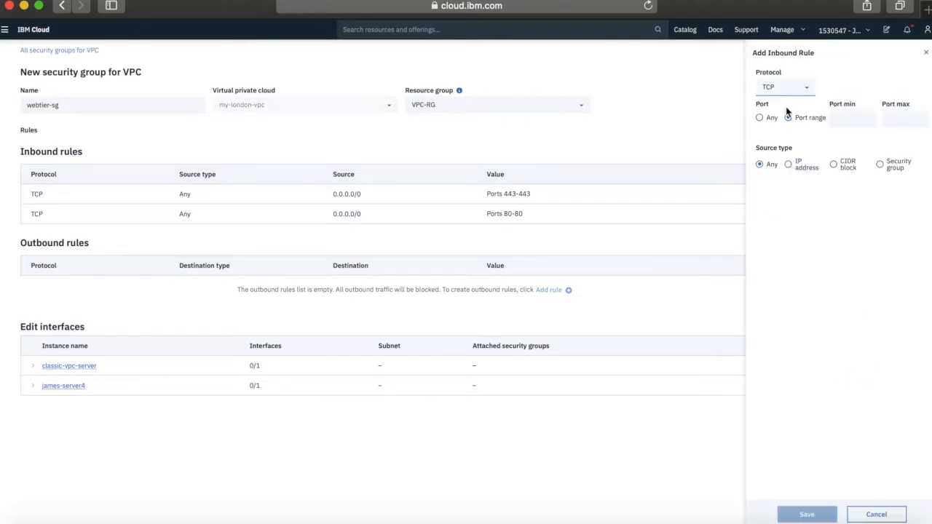
{"action": "left_click", "coordinate": [787, 89]}
{"action": "left_click", "coordinate": [775, 110]}
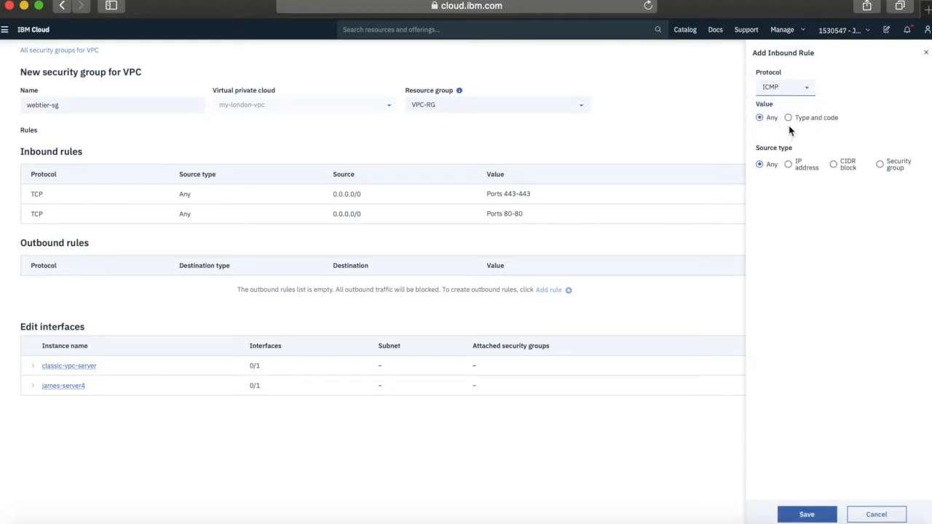
{"action": "left_click", "coordinate": [788, 118]}
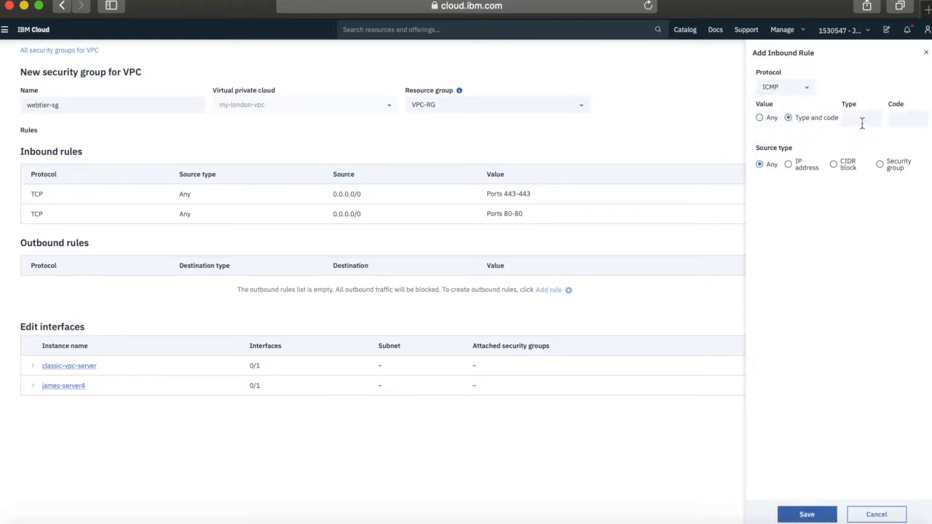
{"action": "left_click", "coordinate": [759, 118]}
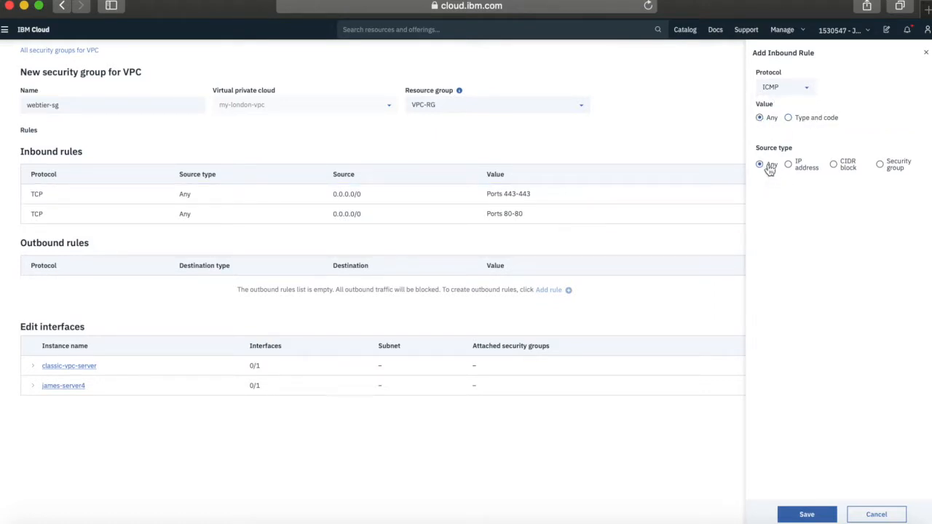
{"action": "left_click", "coordinate": [827, 519]}
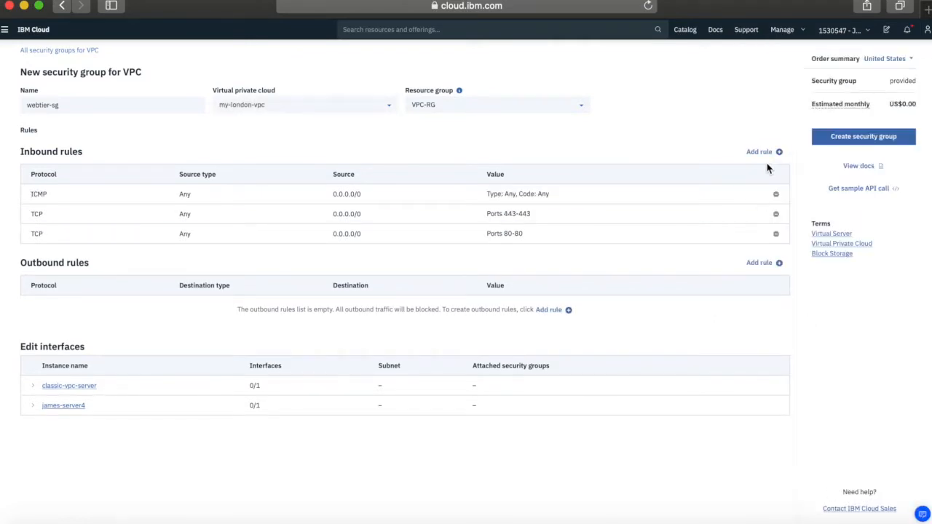
Begin another inbound TCP rule in the security group with port range 22 to 22
{"action": "left_click", "coordinate": [764, 151]}
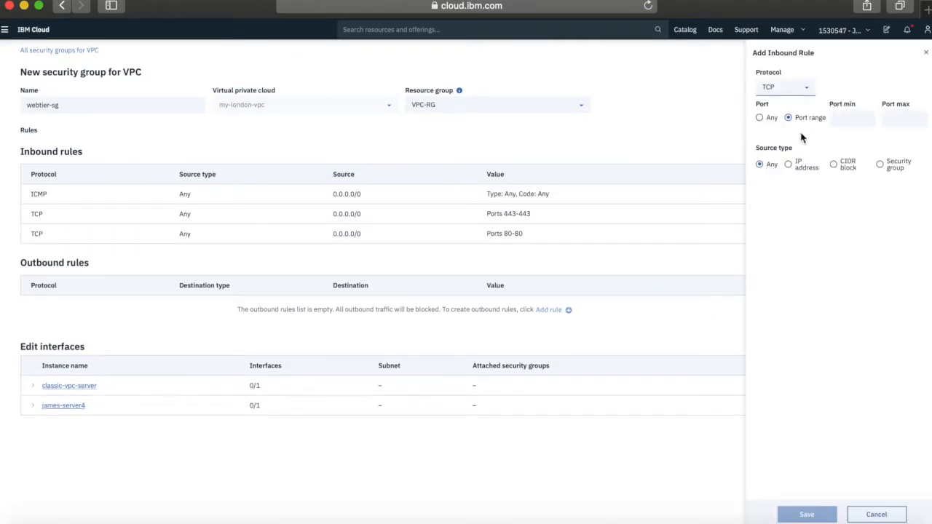
{"action": "left_click", "coordinate": [793, 88]}
{"action": "left_click", "coordinate": [793, 88]}
{"action": "left_click", "coordinate": [844, 119]}
{"action": "type", "text": "22"}
{"action": "key", "text": "Tab"}
{"action": "type", "text": "22"}
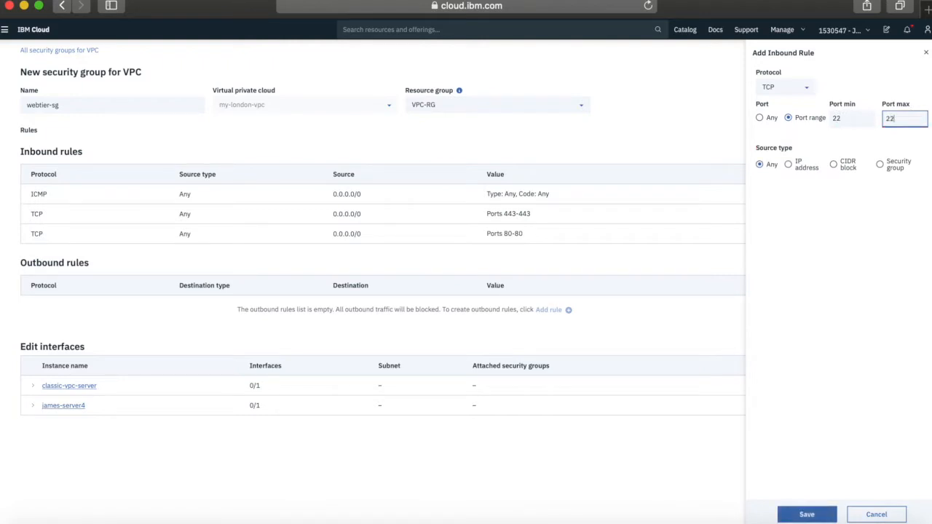
Set the port 22 rule's source type to IP address and copy this computer's public IP from a "what my ip address" Google search
{"action": "left_click", "coordinate": [791, 167]}
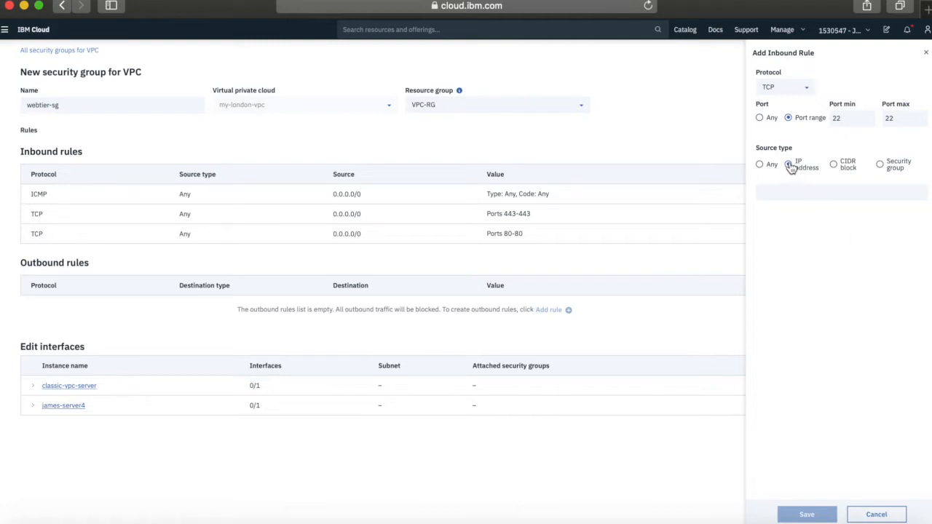
{"action": "left_click", "coordinate": [792, 192]}
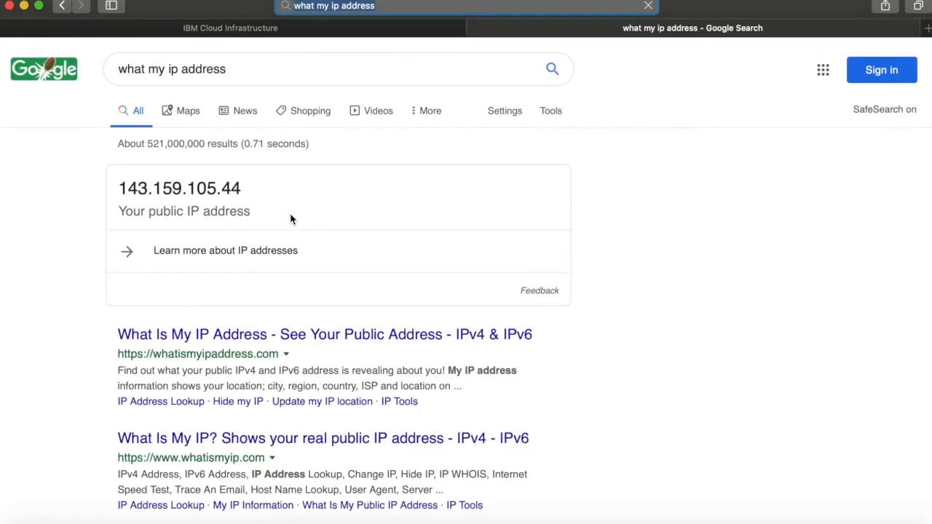
{"action": "left_click_drag", "start_coordinate": [241, 191], "coordinate": [121, 191]}
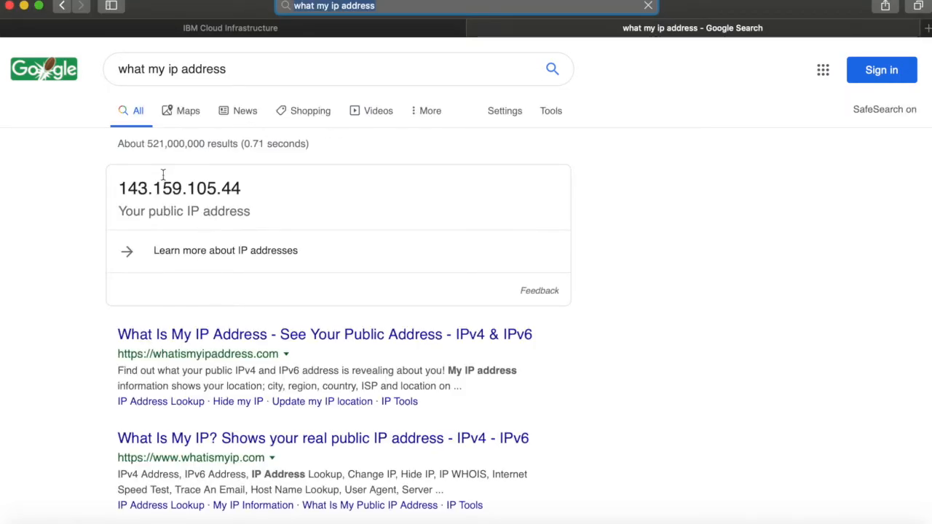
{"action": "left_click_drag", "start_coordinate": [245, 193], "coordinate": [107, 198]}
{"action": "key", "text": "super+c"}
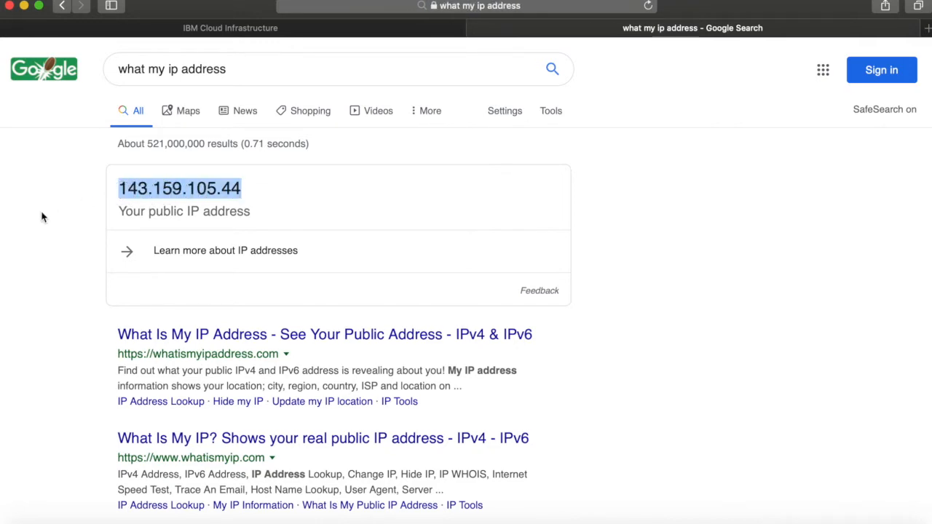
Return to the IBM Cloud inbound rule, enter the copied public IP address as its source and save the rule
{"action": "key", "text": "super+Tab"}
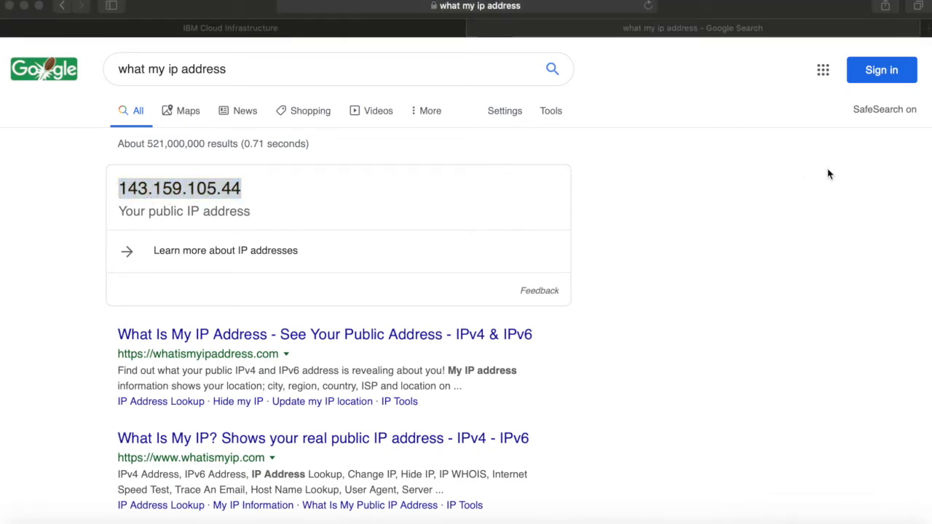
{"action": "left_click", "coordinate": [331, 29]}
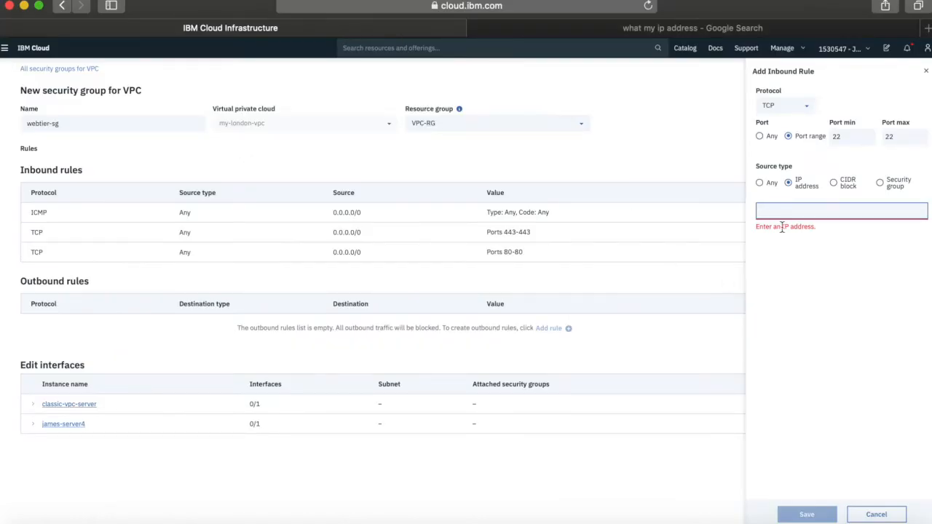
{"action": "key", "text": "super+v"}
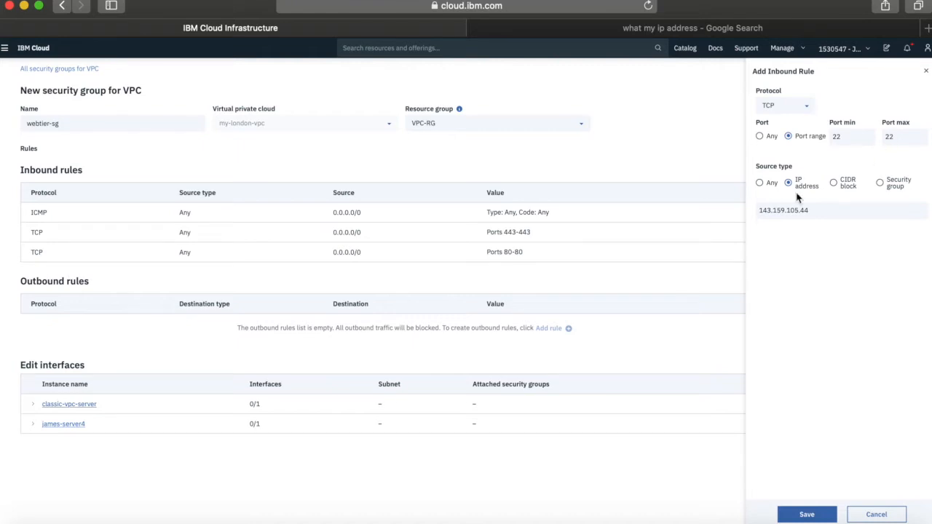
{"action": "left_click", "coordinate": [806, 515]}
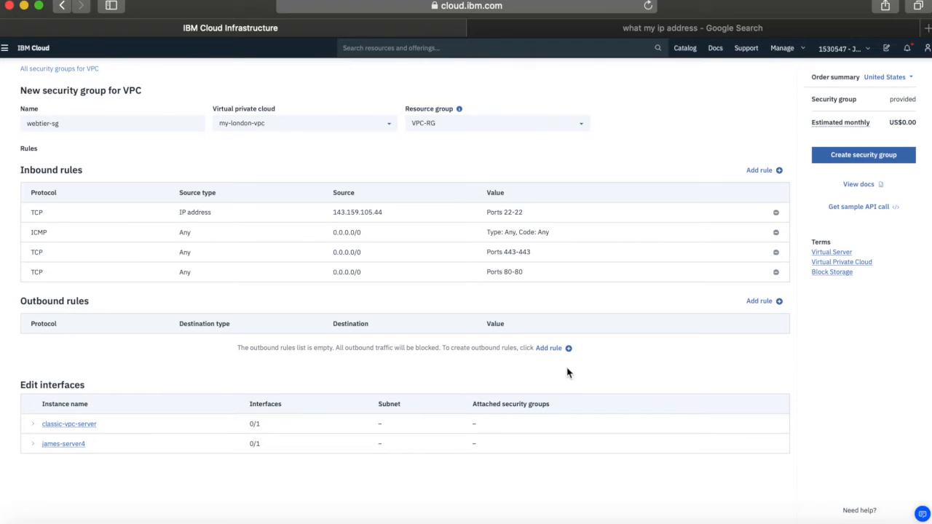
Add an outbound TCP rule to the security group with any port and any destination
{"action": "left_click", "coordinate": [551, 350]}
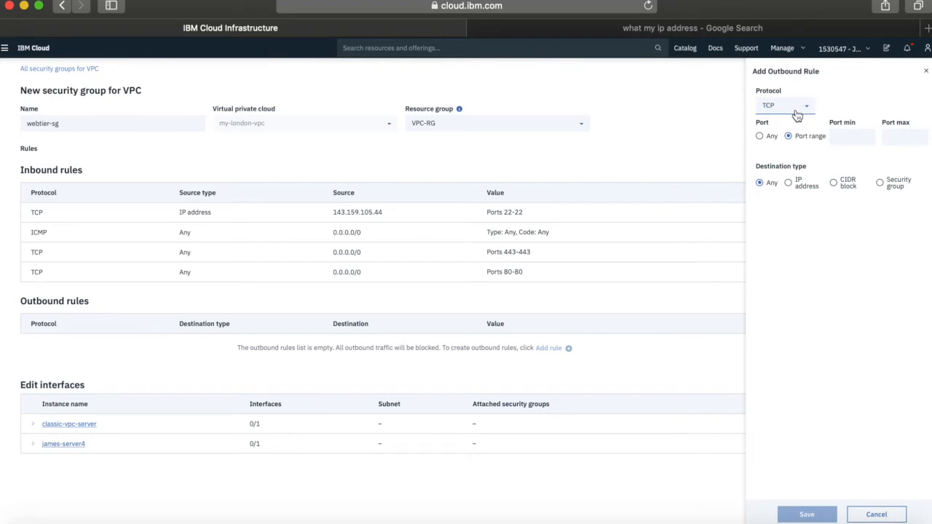
{"action": "left_click", "coordinate": [760, 140]}
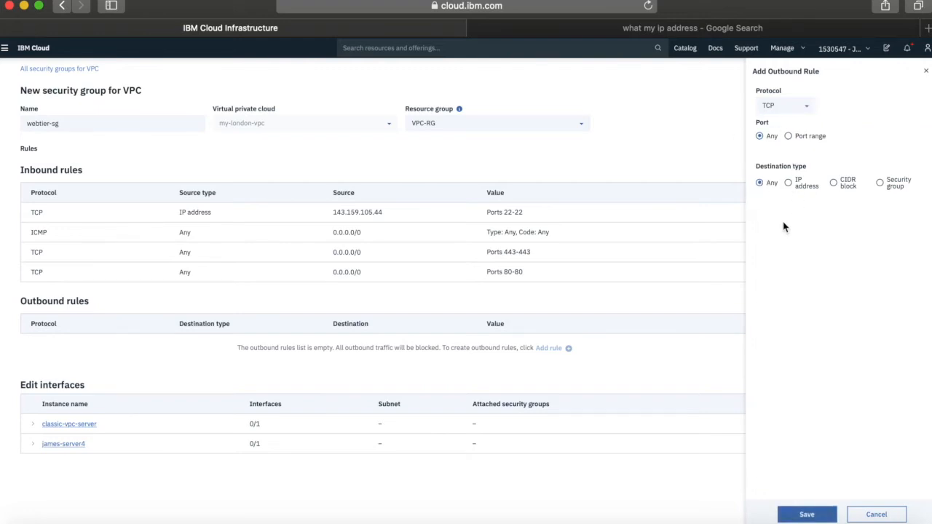
{"action": "left_click", "coordinate": [794, 138]}
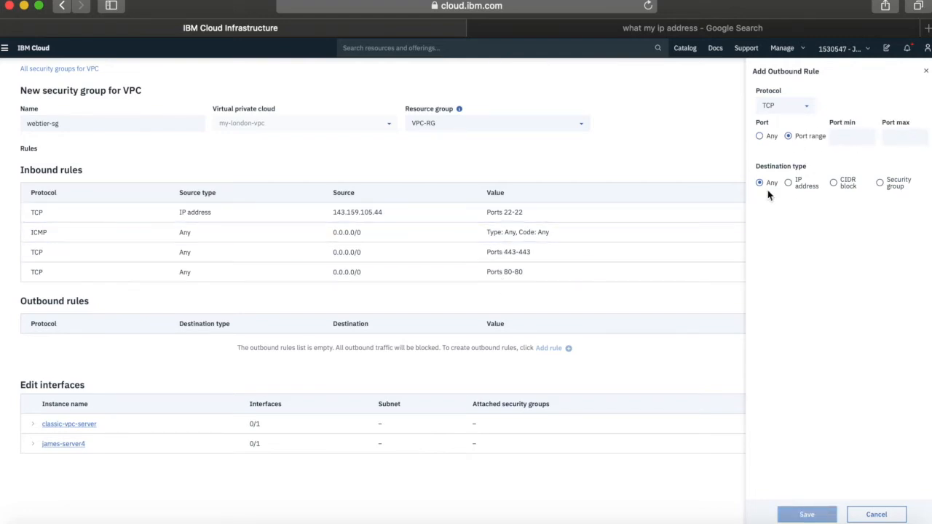
{"action": "left_click", "coordinate": [760, 138]}
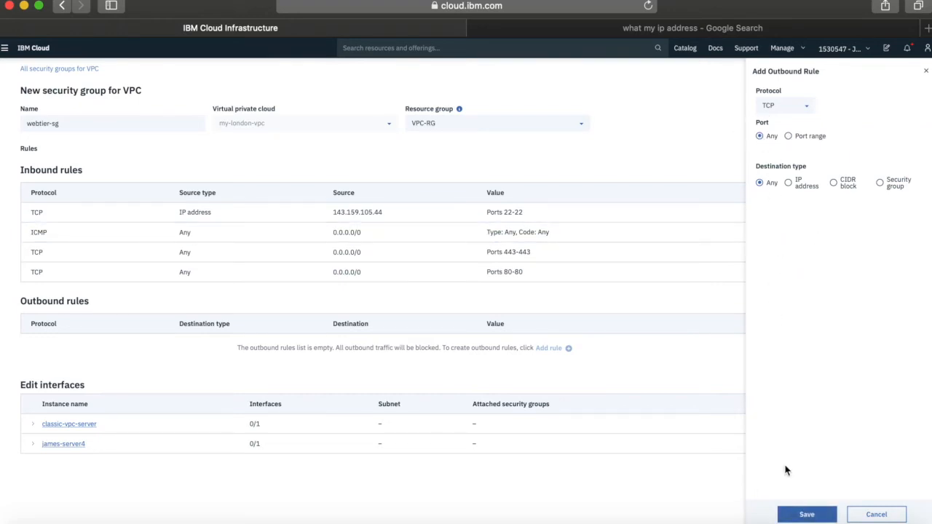
{"action": "left_click", "coordinate": [807, 515]}
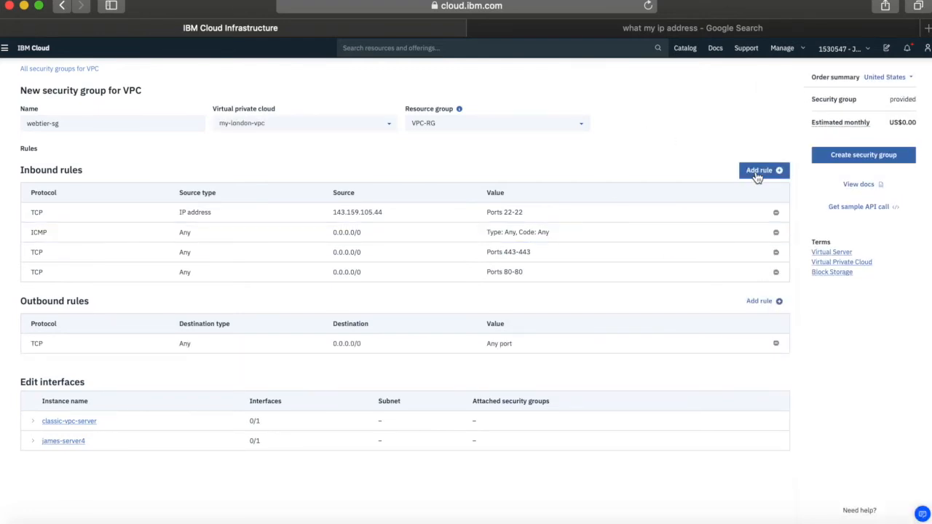
Add an outbound ICMP rule to the security group with any type and code and any destination
{"action": "left_click", "coordinate": [750, 305]}
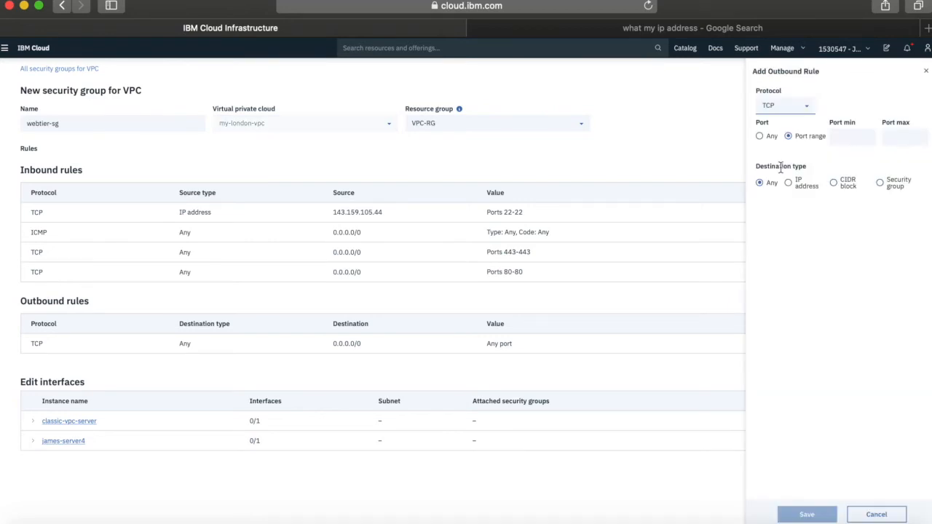
{"action": "left_click", "coordinate": [784, 109]}
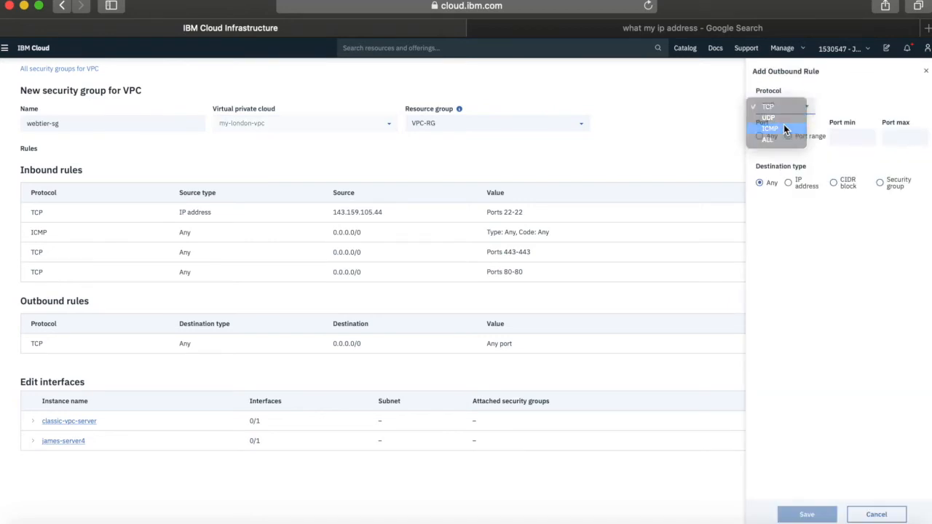
{"action": "left_click", "coordinate": [783, 128]}
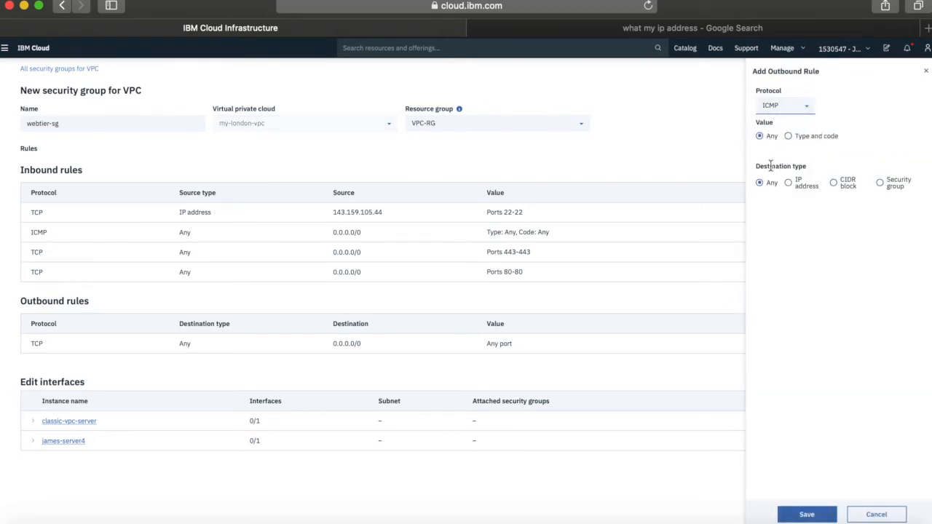
{"action": "left_click", "coordinate": [807, 515]}
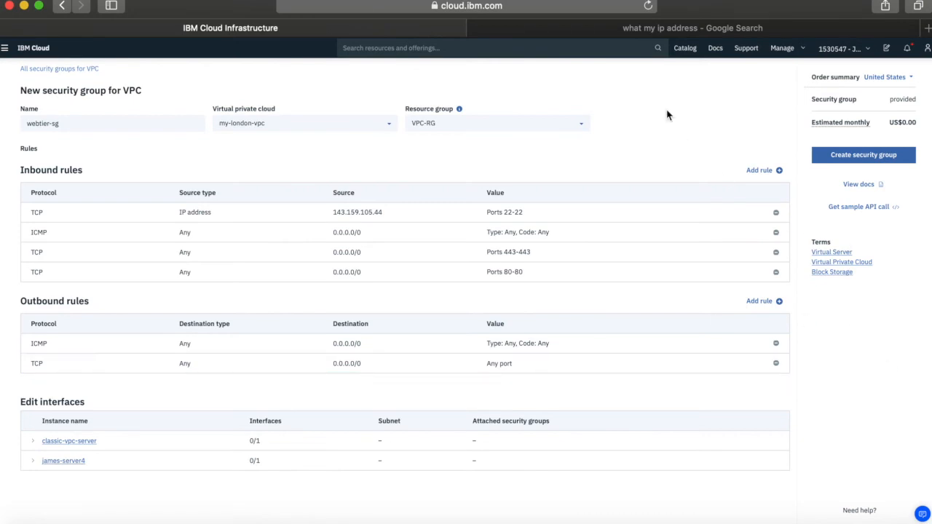
Create the webtier-sg security group and open its interface attachment page from the list of security groups
{"action": "left_click", "coordinate": [868, 159]}
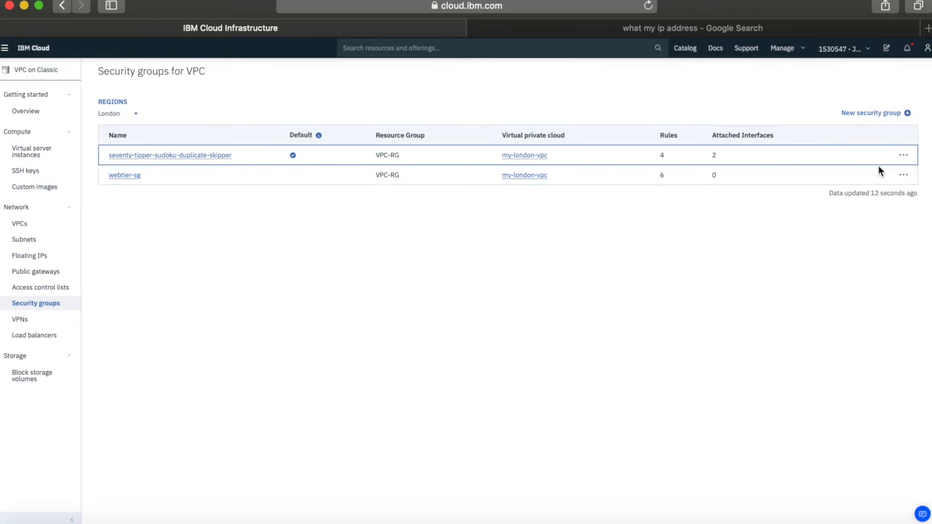
{"action": "left_click", "coordinate": [907, 177]}
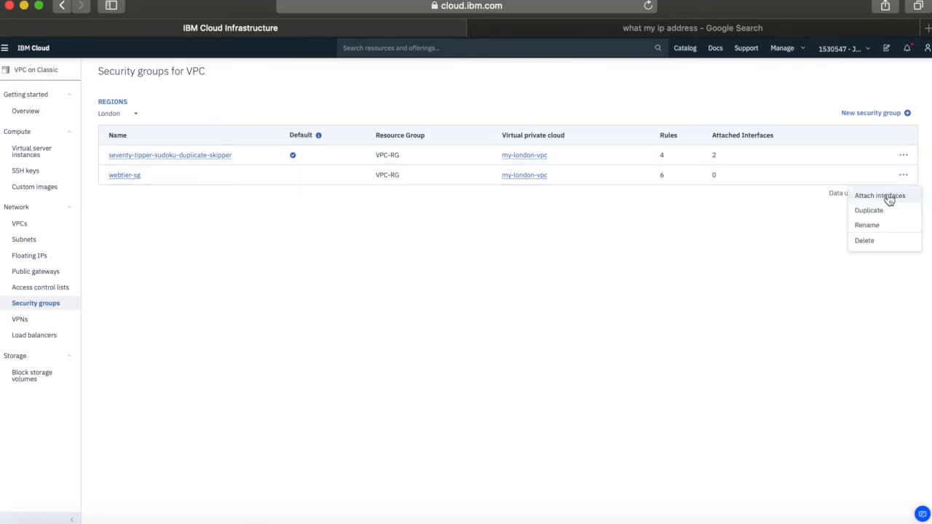
{"action": "left_click", "coordinate": [888, 198]}
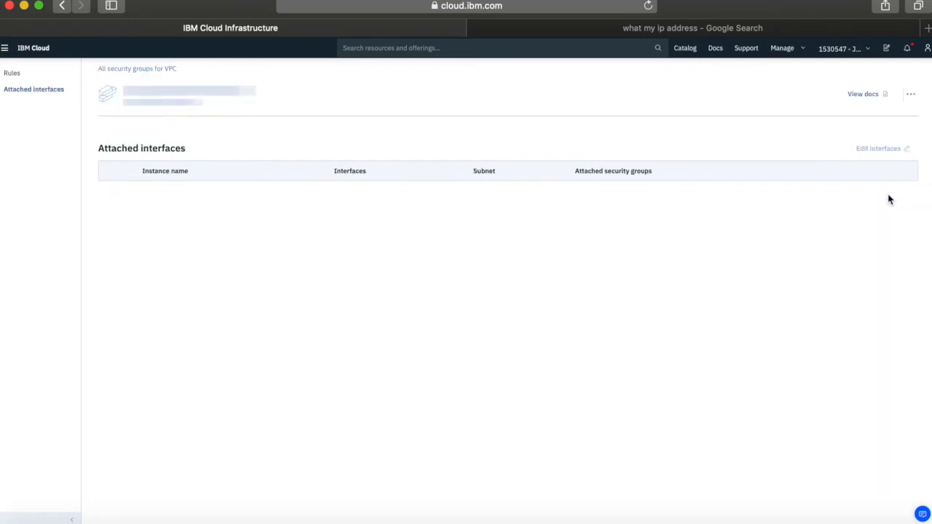